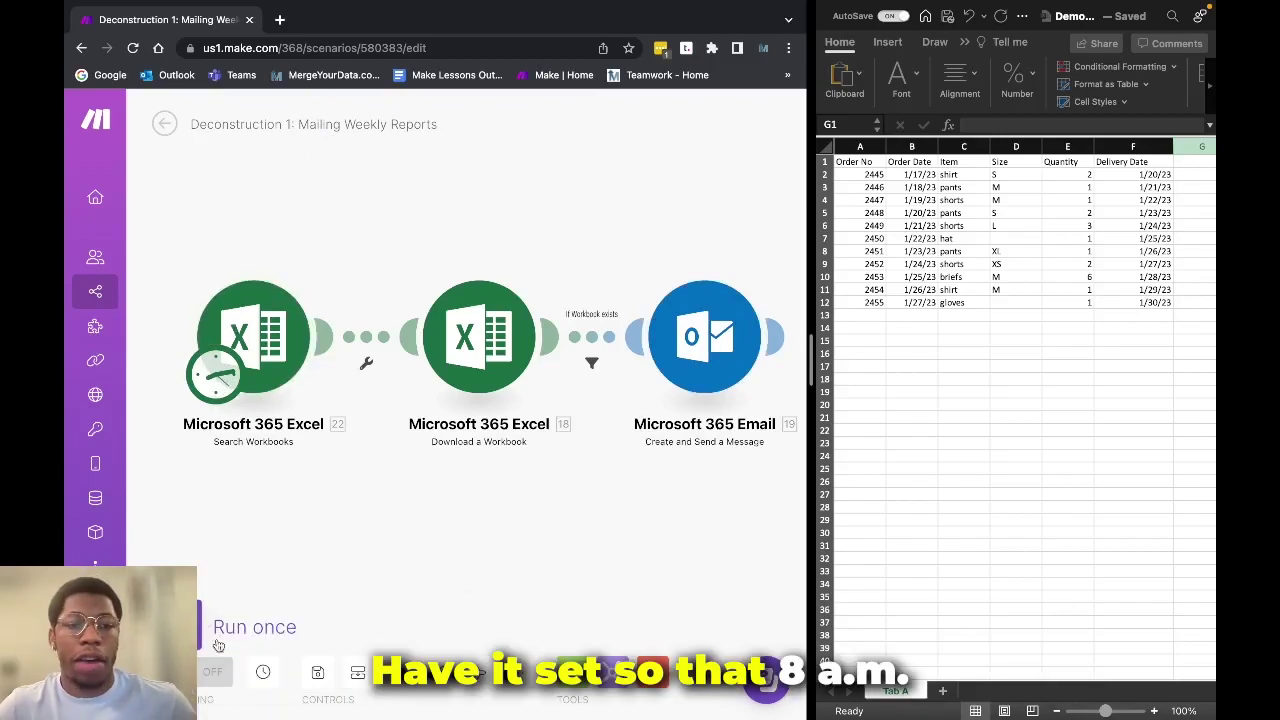
Step: Review the scenario's weekly schedule settings and the folder, filter and limit of the Search Workbooks module
{"action": "left_click", "coordinate": [256, 671]}
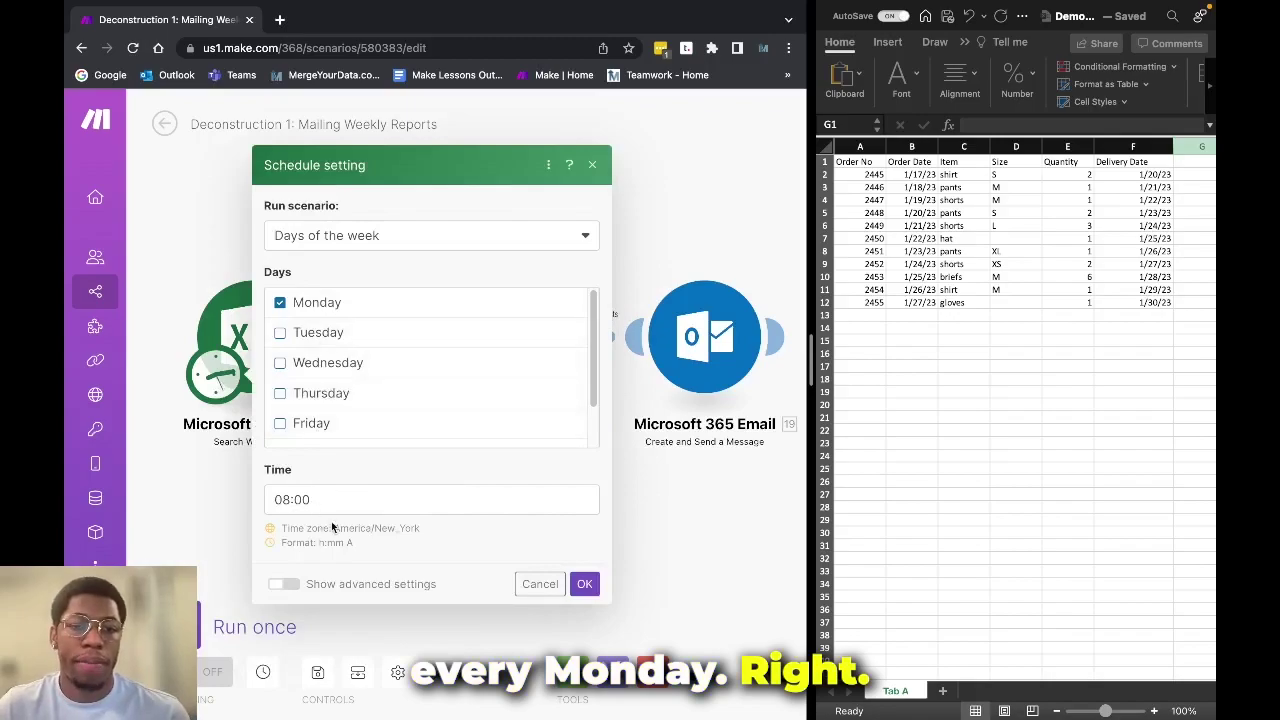
{"action": "left_click", "coordinate": [581, 584]}
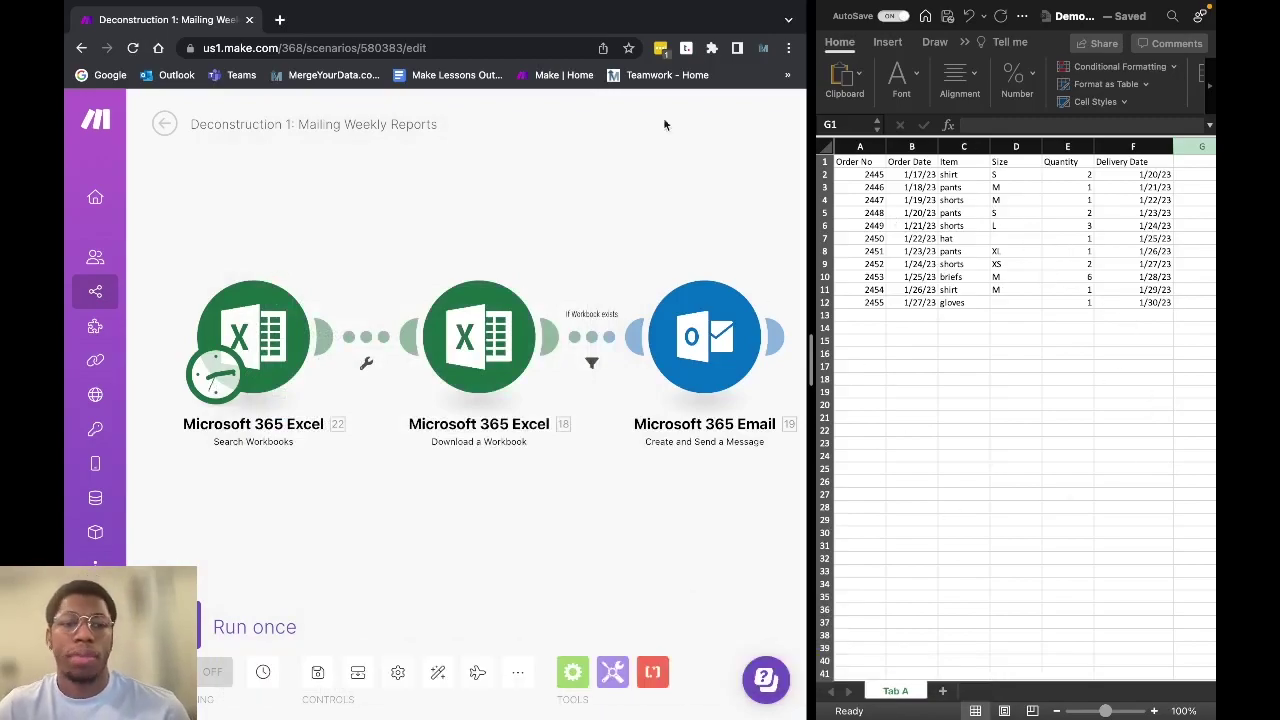
{"action": "left_click", "coordinate": [253, 337]}
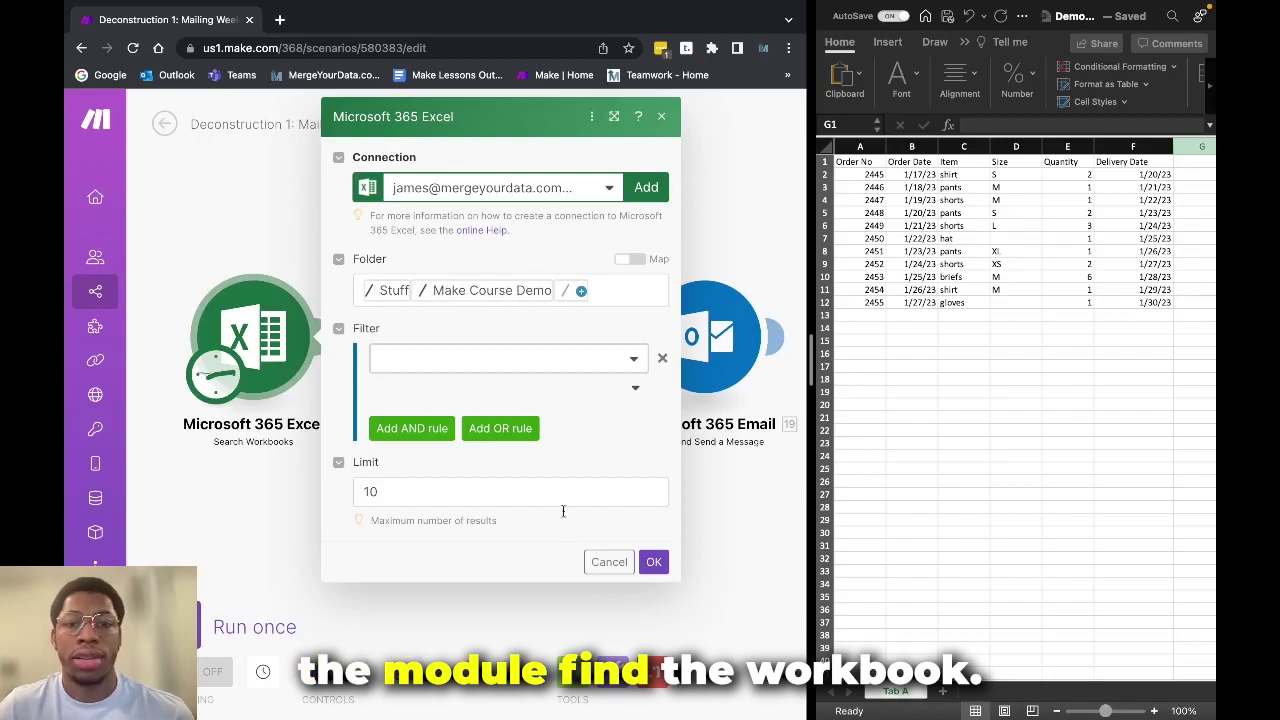
{"action": "left_click", "coordinate": [653, 562]}
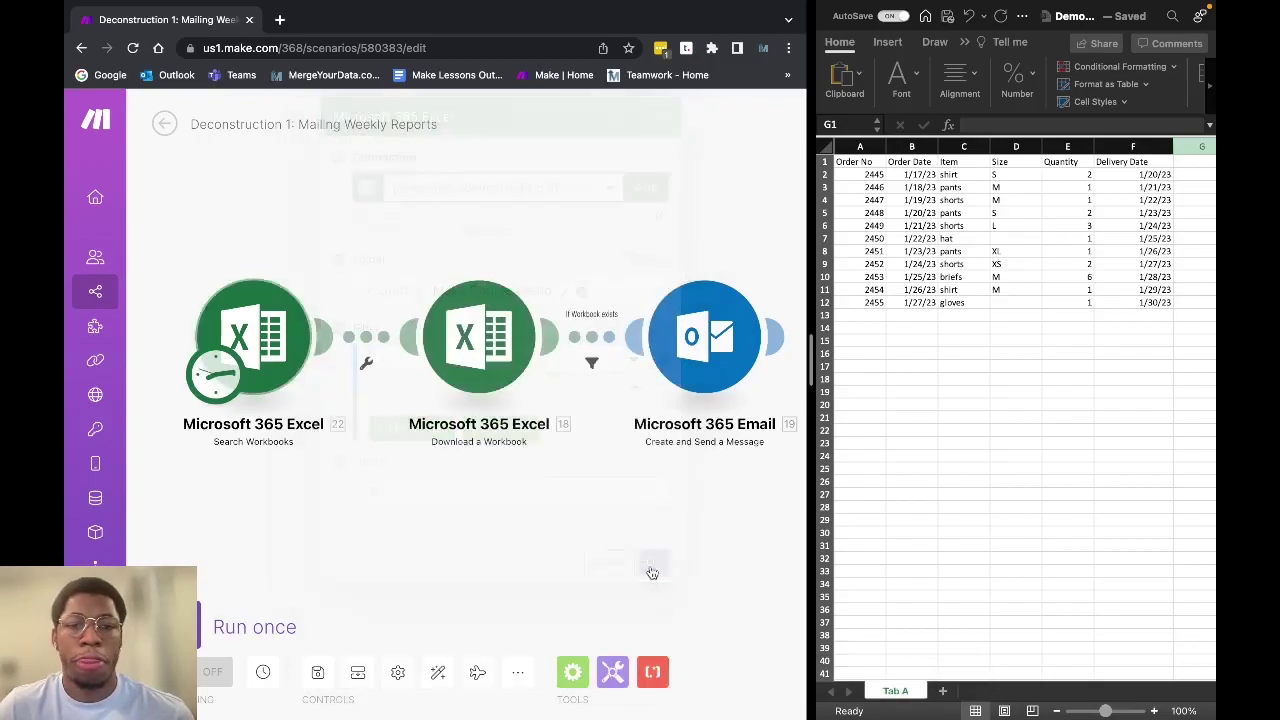
Step: Review how the Download a Workbook module maps the Workbook ID from the Search Workbooks module
{"action": "left_click", "coordinate": [505, 367]}
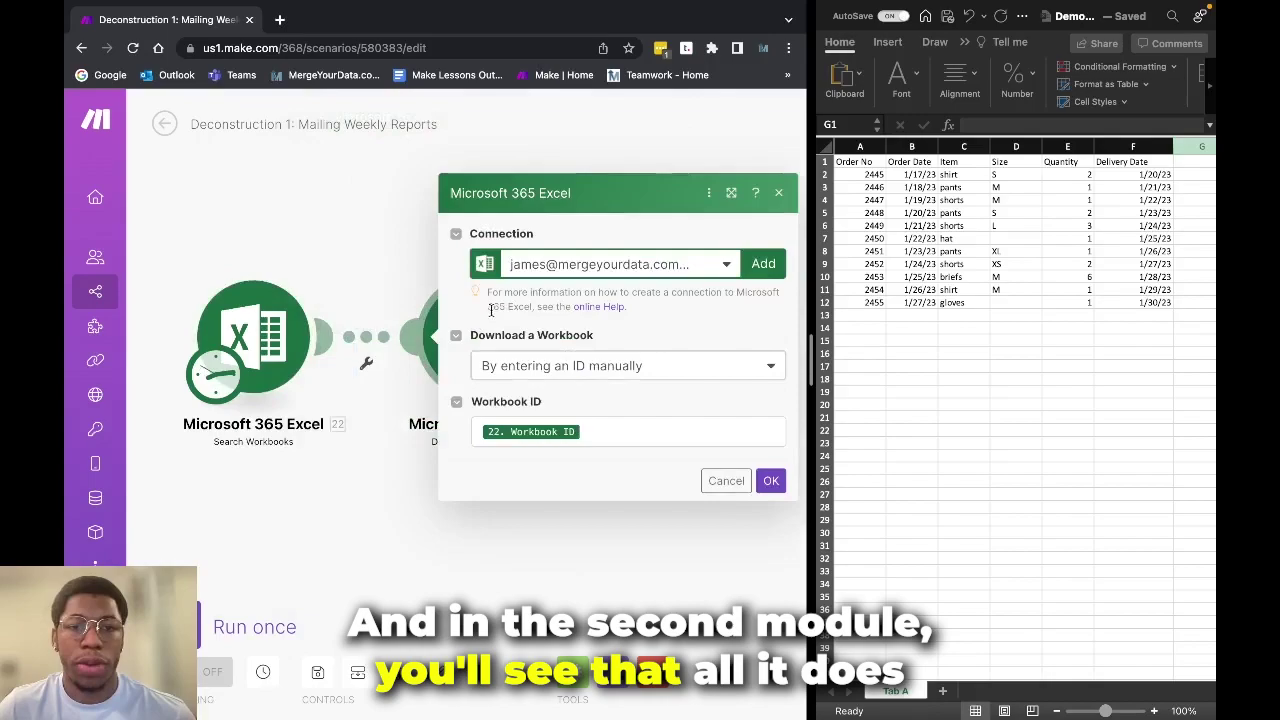
{"action": "left_click", "coordinate": [594, 425]}
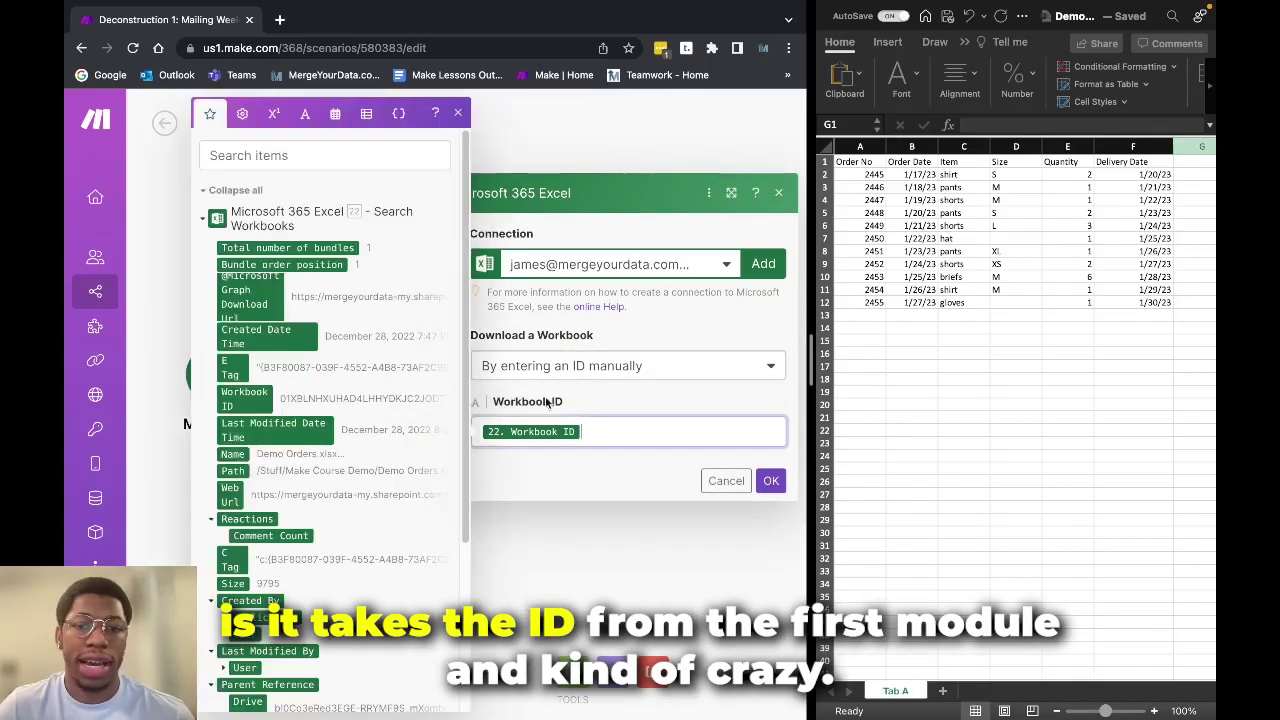
{"action": "left_click", "coordinate": [566, 562]}
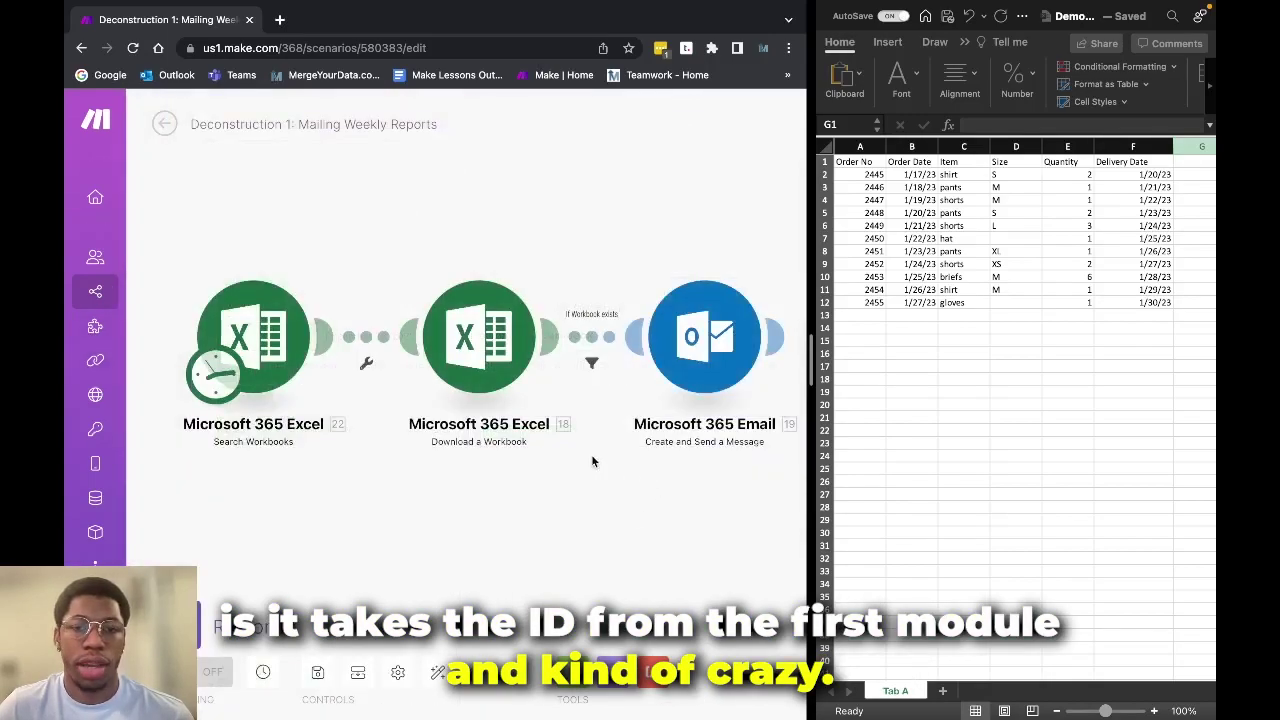
{"action": "left_click", "coordinate": [472, 335]}
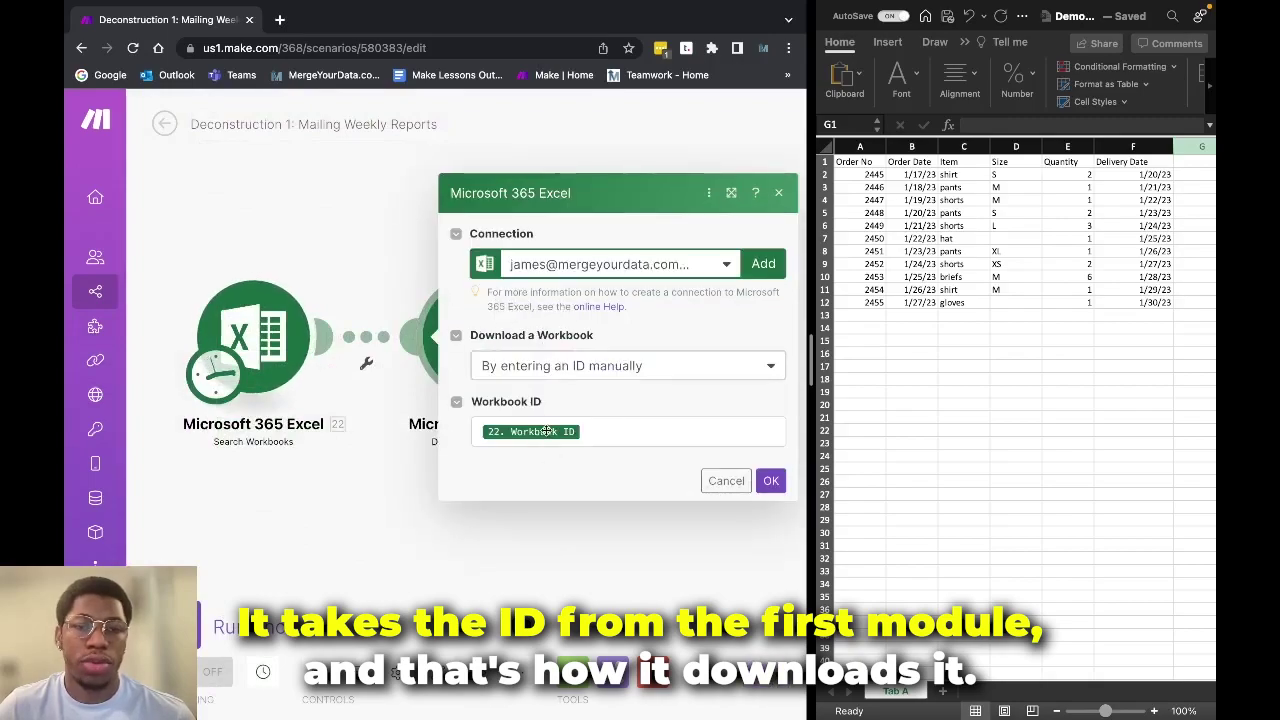
{"action": "left_click", "coordinate": [776, 482]}
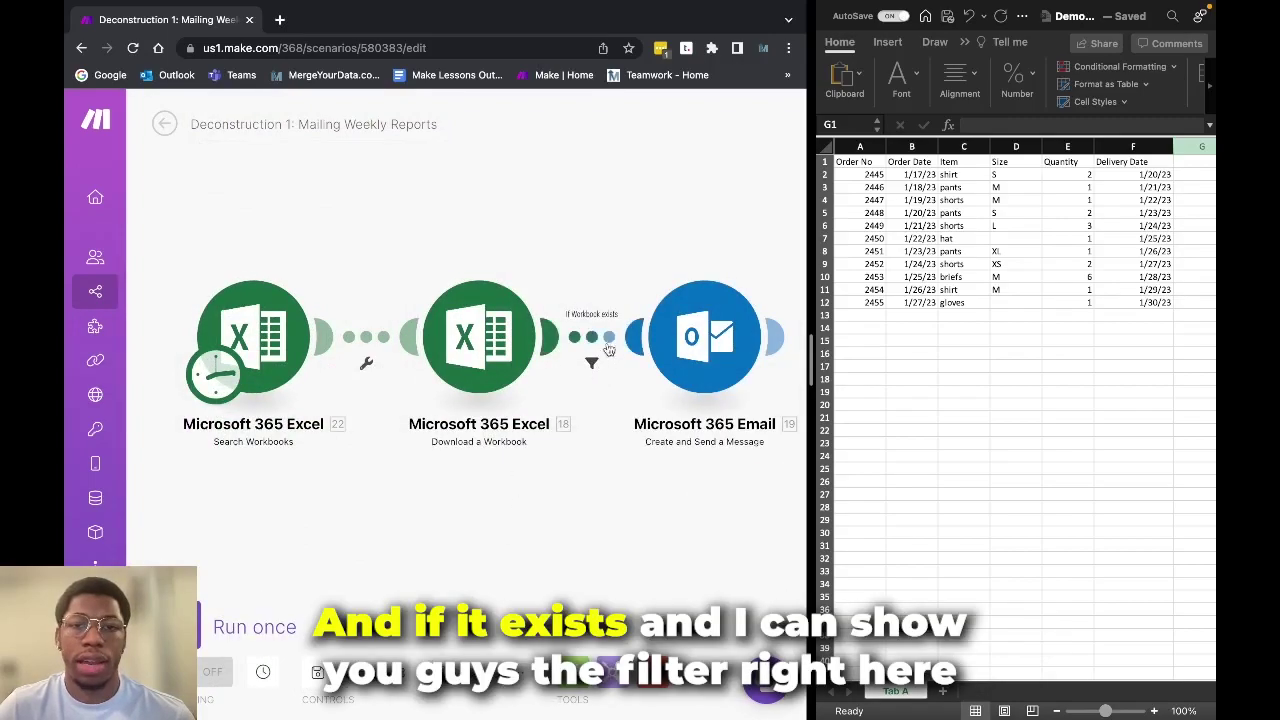
Step: In the "If Workbook exists" filter, replace the condition's Data item with Total number of bundles from Search Workbooks
{"action": "left_click", "coordinate": [593, 341]}
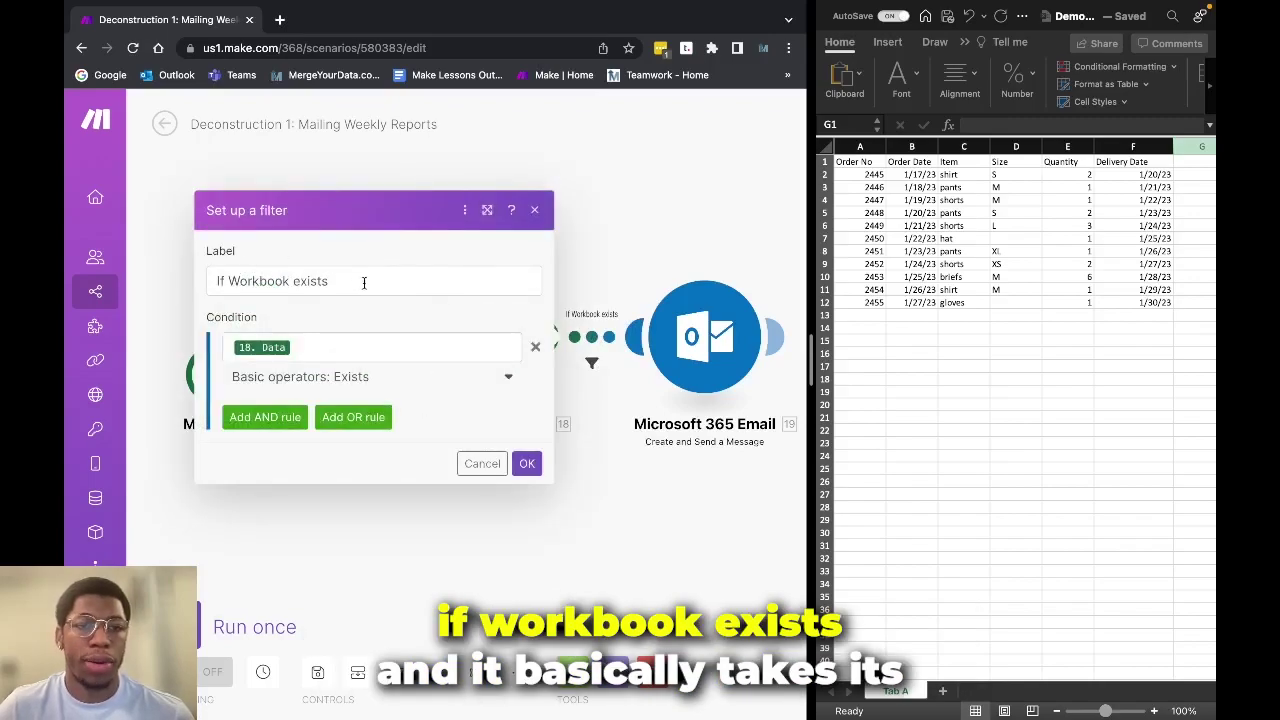
{"action": "left_click", "coordinate": [377, 346]}
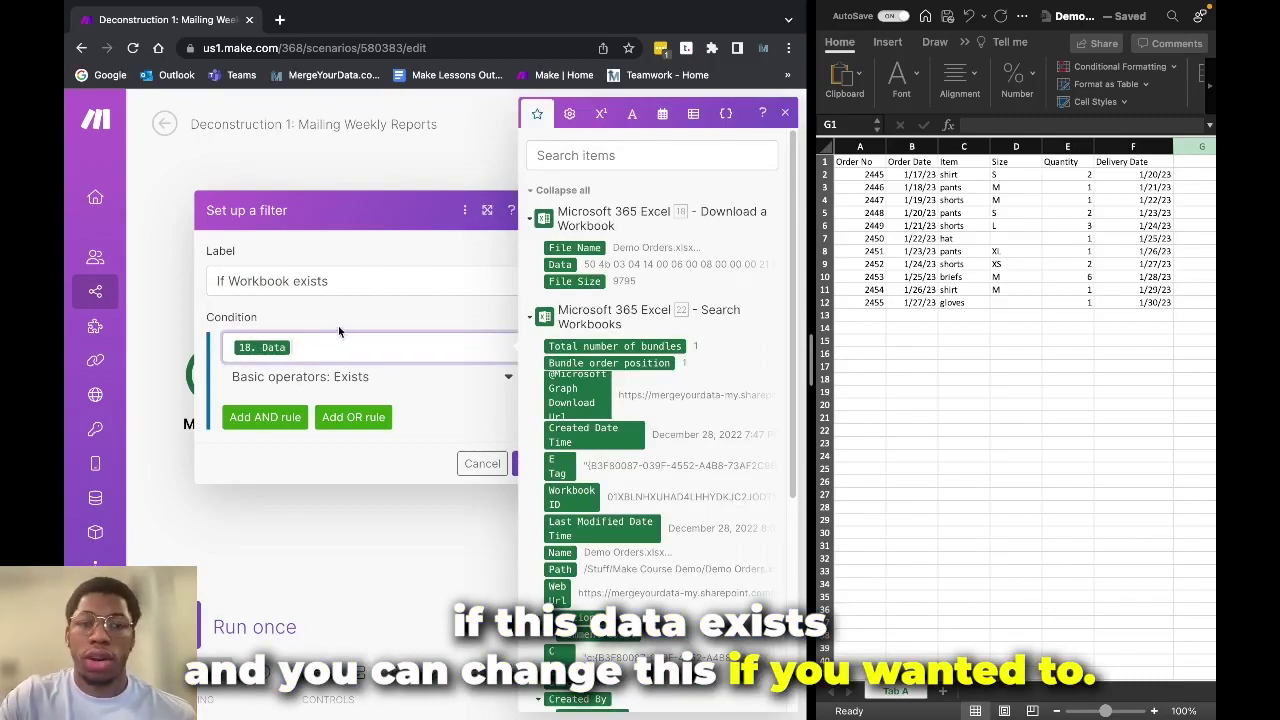
{"action": "key", "text": "BackSpace"}
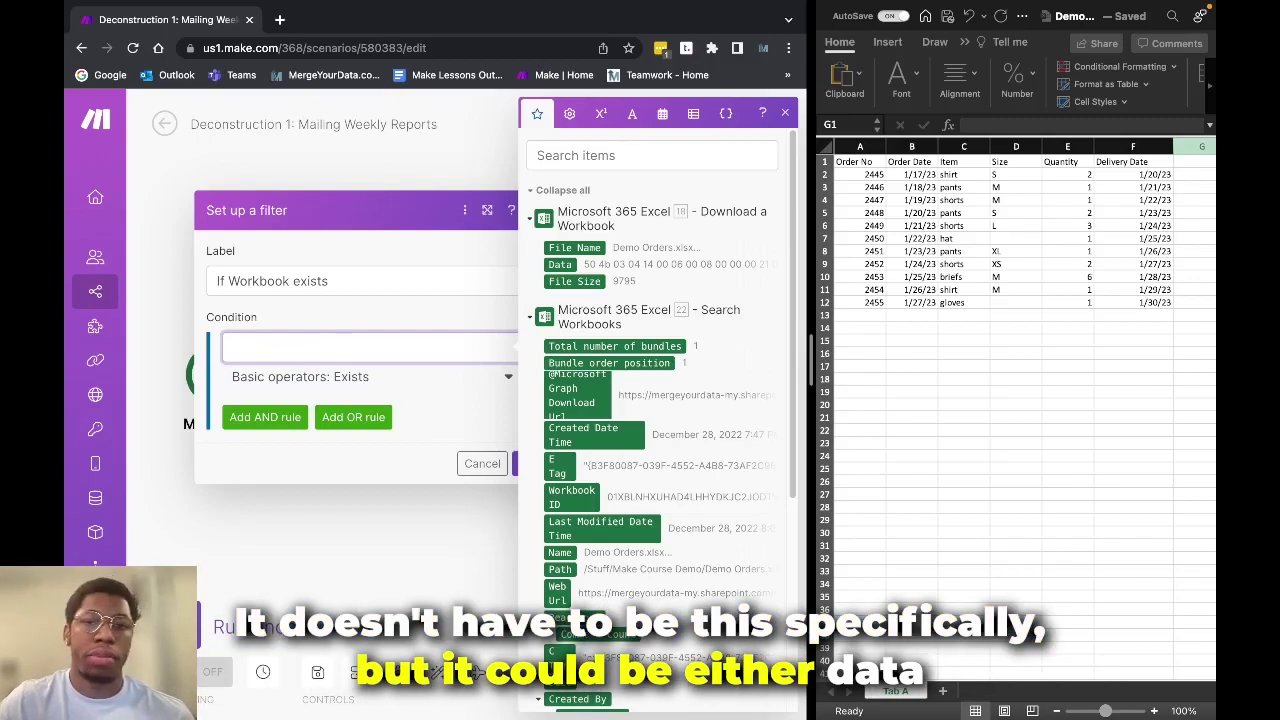
{"action": "left_click", "coordinate": [559, 264]}
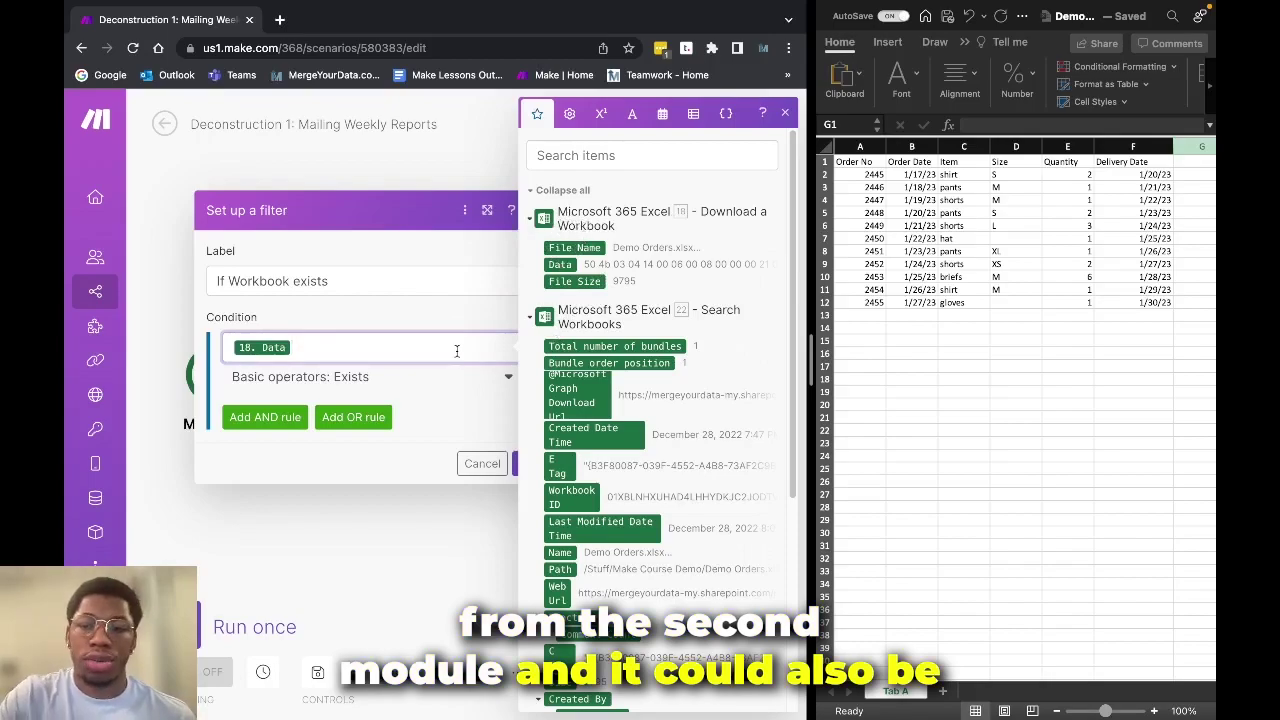
{"action": "key", "text": "BackSpace"}
{"action": "left_click", "coordinate": [621, 346]}
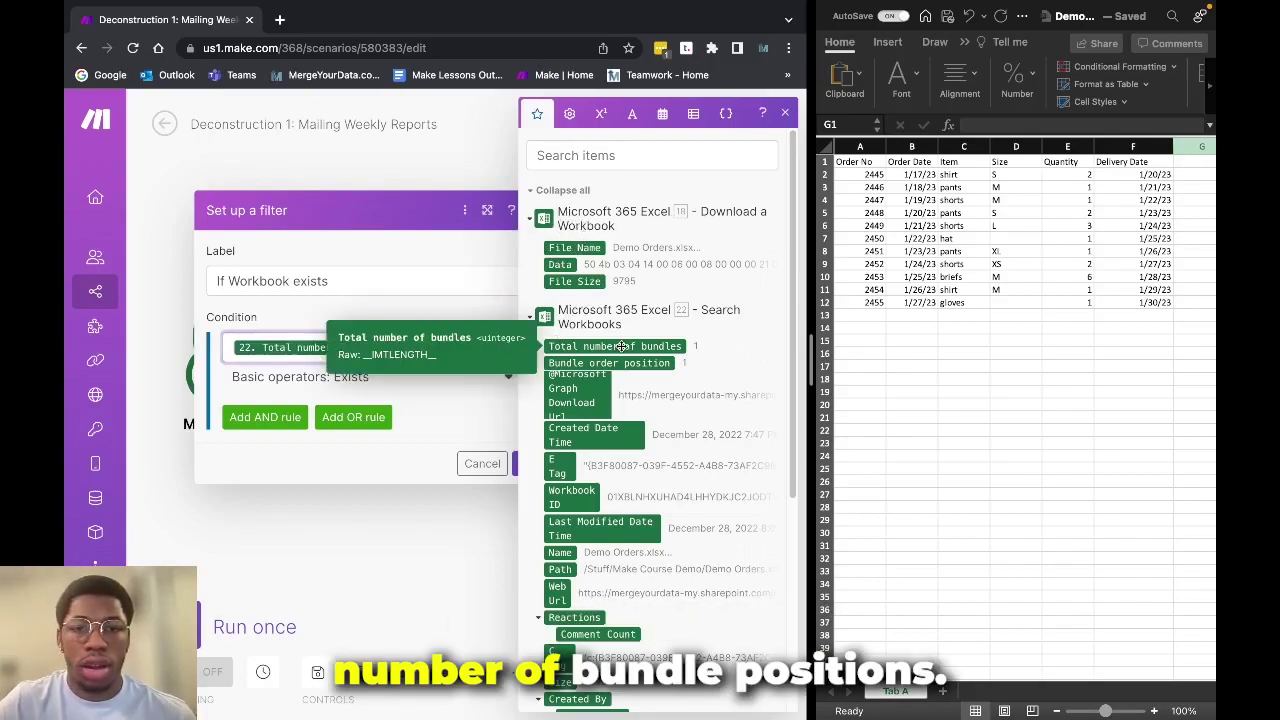
Step: Set the filter condition to the numeric operator Greater than with the value 0, and save the filter
{"action": "left_click", "coordinate": [422, 376]}
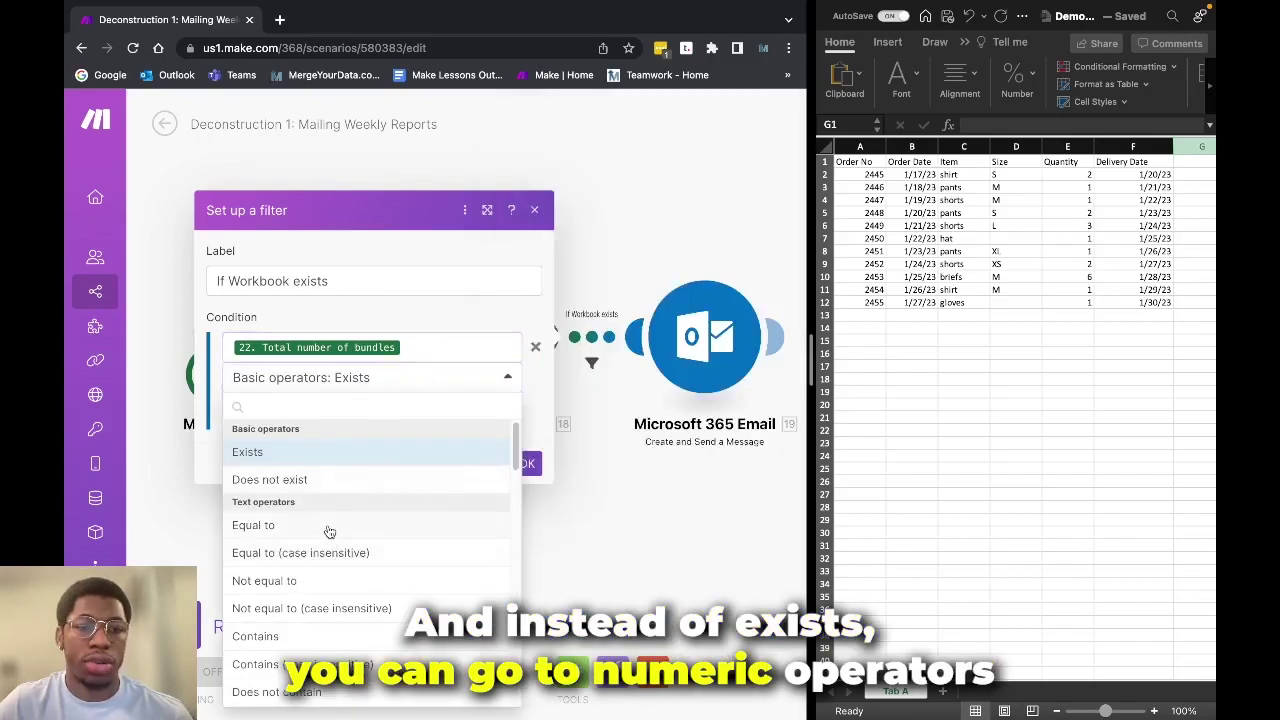
{"action": "scroll", "coordinate": [328, 531], "scroll_direction": "down", "scroll_amount": 5}
{"action": "scroll", "coordinate": [328, 531], "scroll_direction": "down", "scroll_amount": 1}
{"action": "scroll", "coordinate": [328, 531], "scroll_direction": "up", "scroll_amount": 6}
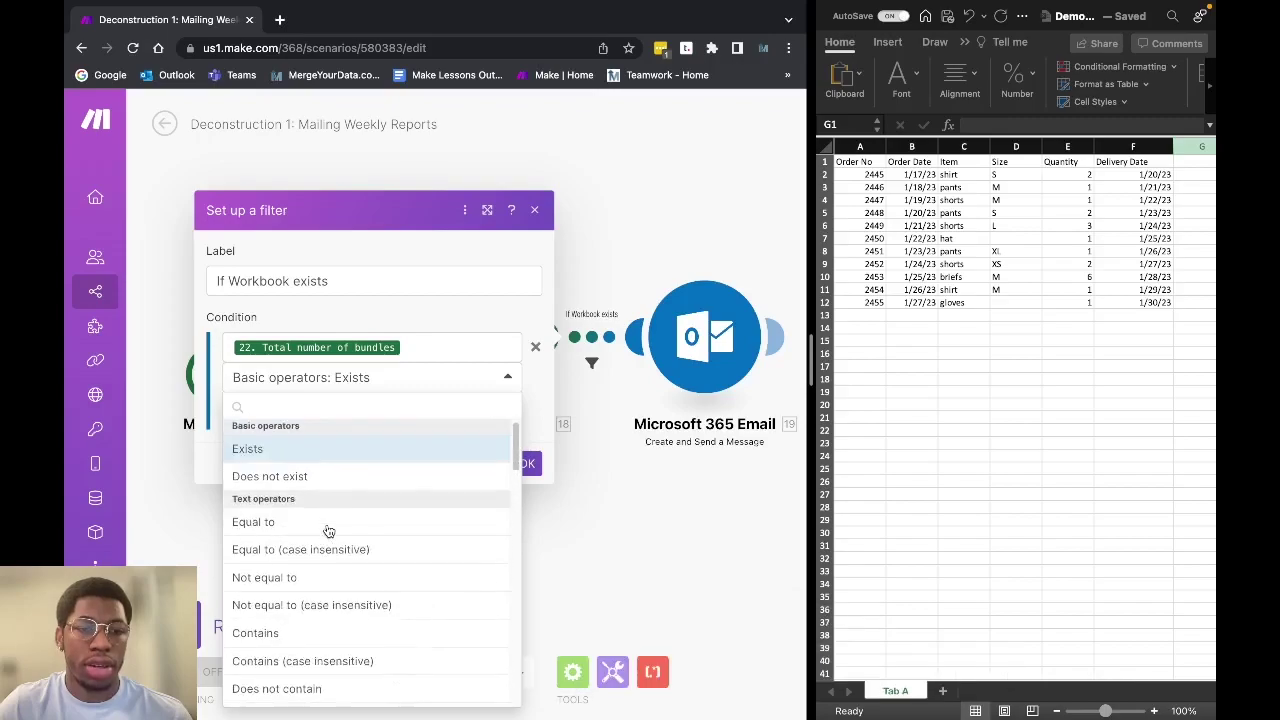
{"action": "scroll", "coordinate": [328, 531], "scroll_direction": "down", "scroll_amount": 7}
{"action": "scroll", "coordinate": [328, 531], "scroll_direction": "up", "scroll_amount": 3}
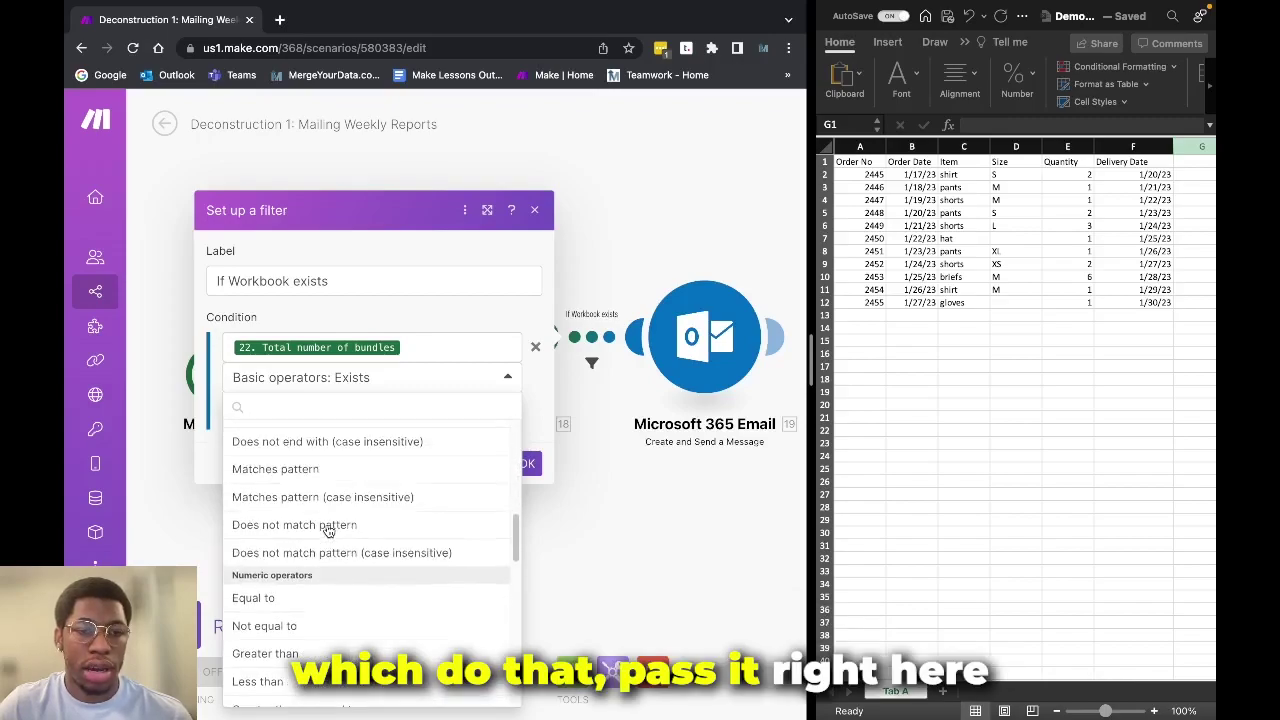
{"action": "left_click", "coordinate": [276, 653]}
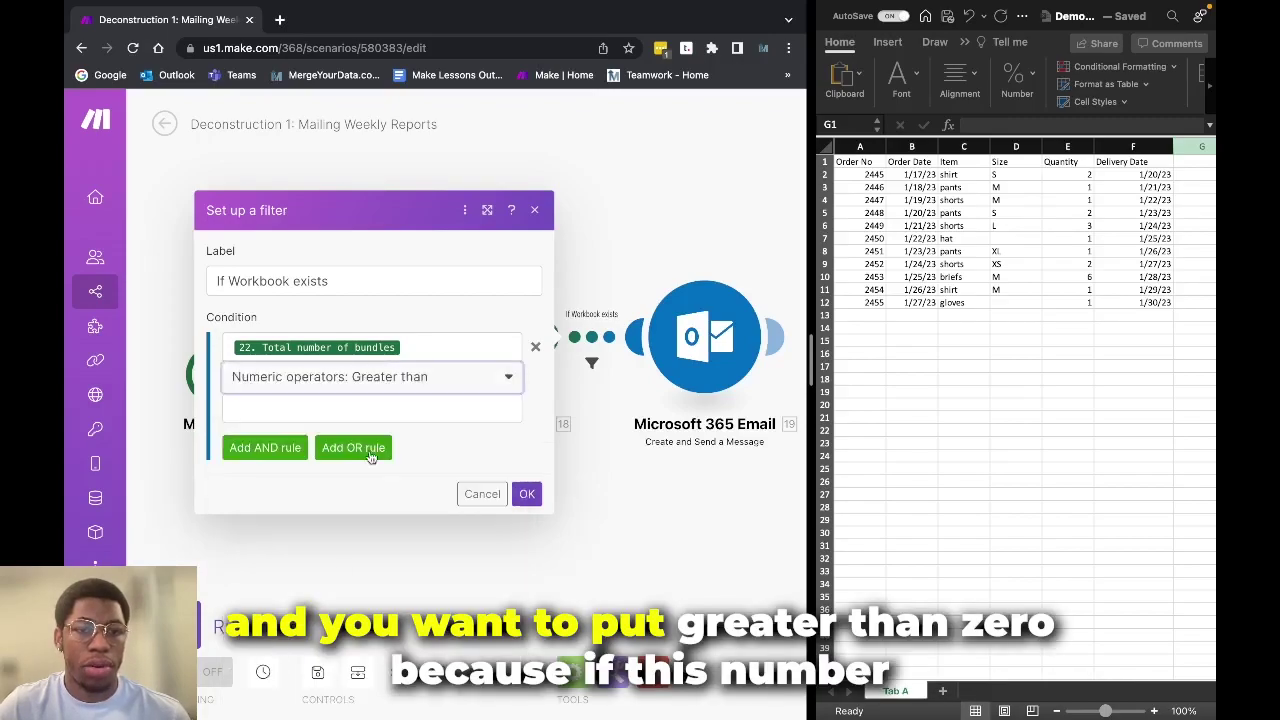
{"action": "left_click", "coordinate": [375, 412]}
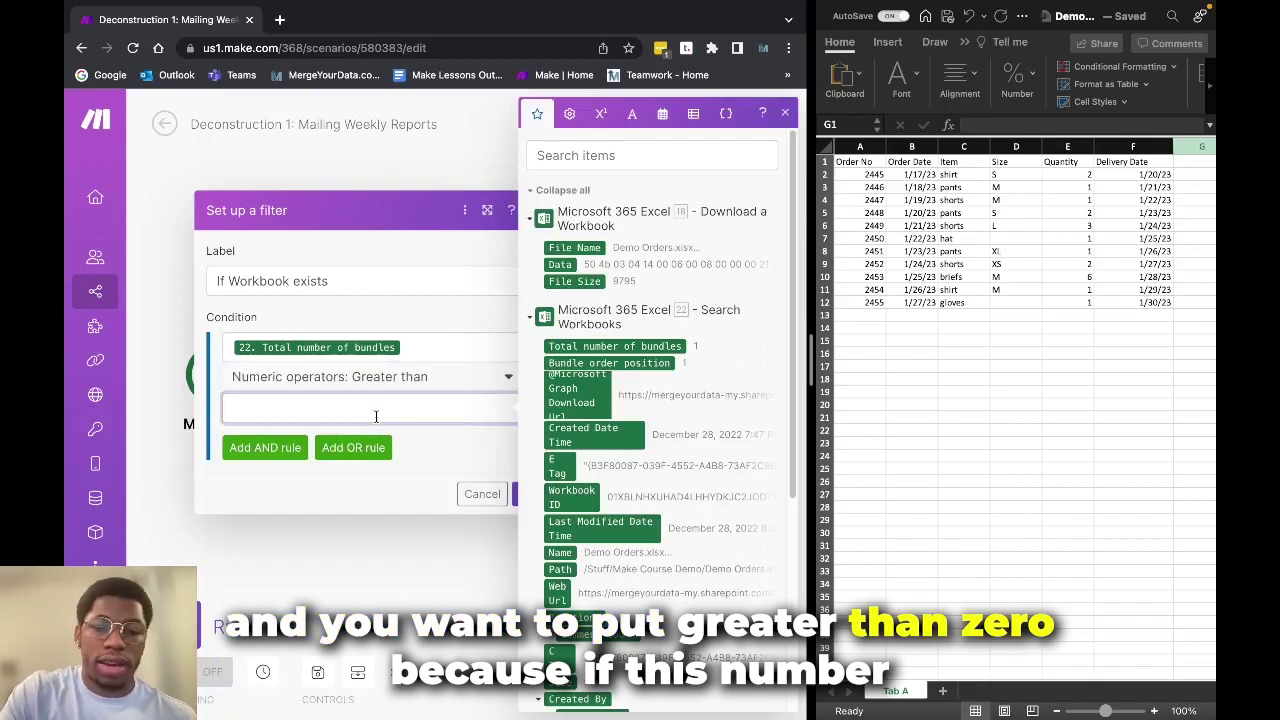
{"action": "left_click", "coordinate": [411, 457]}
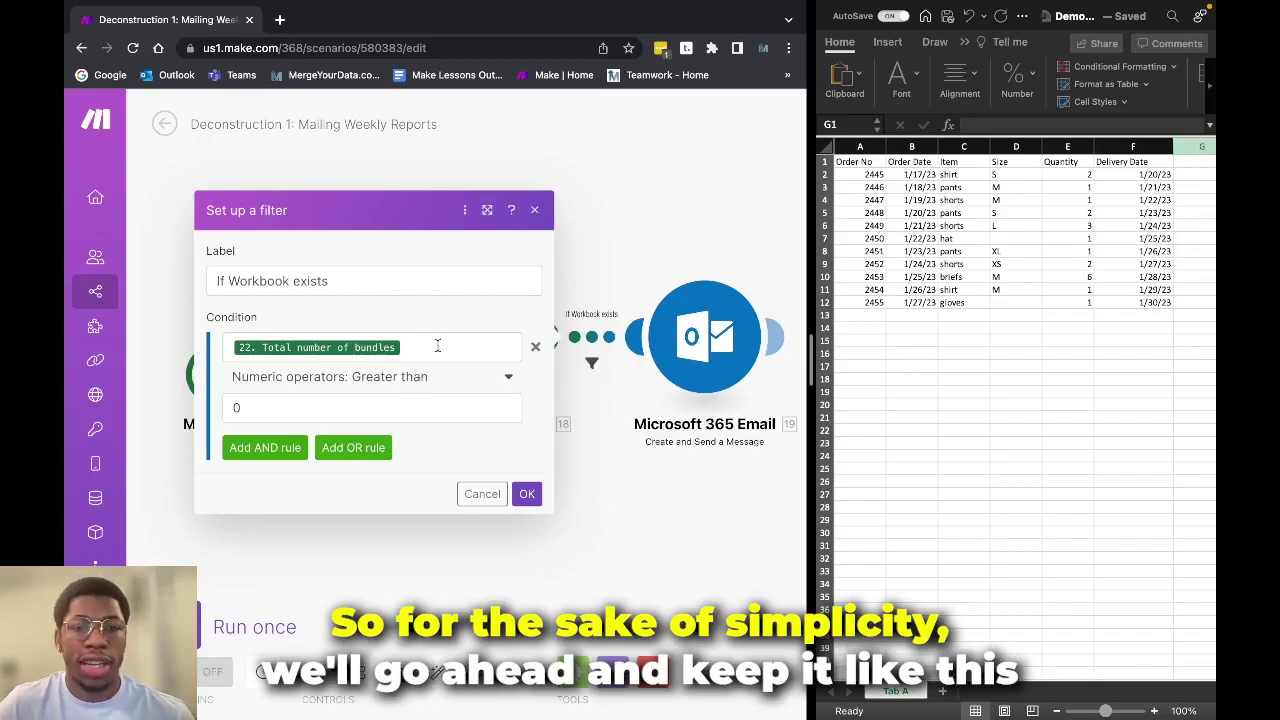
{"action": "left_click", "coordinate": [372, 410]}
{"action": "left_click", "coordinate": [494, 459]}
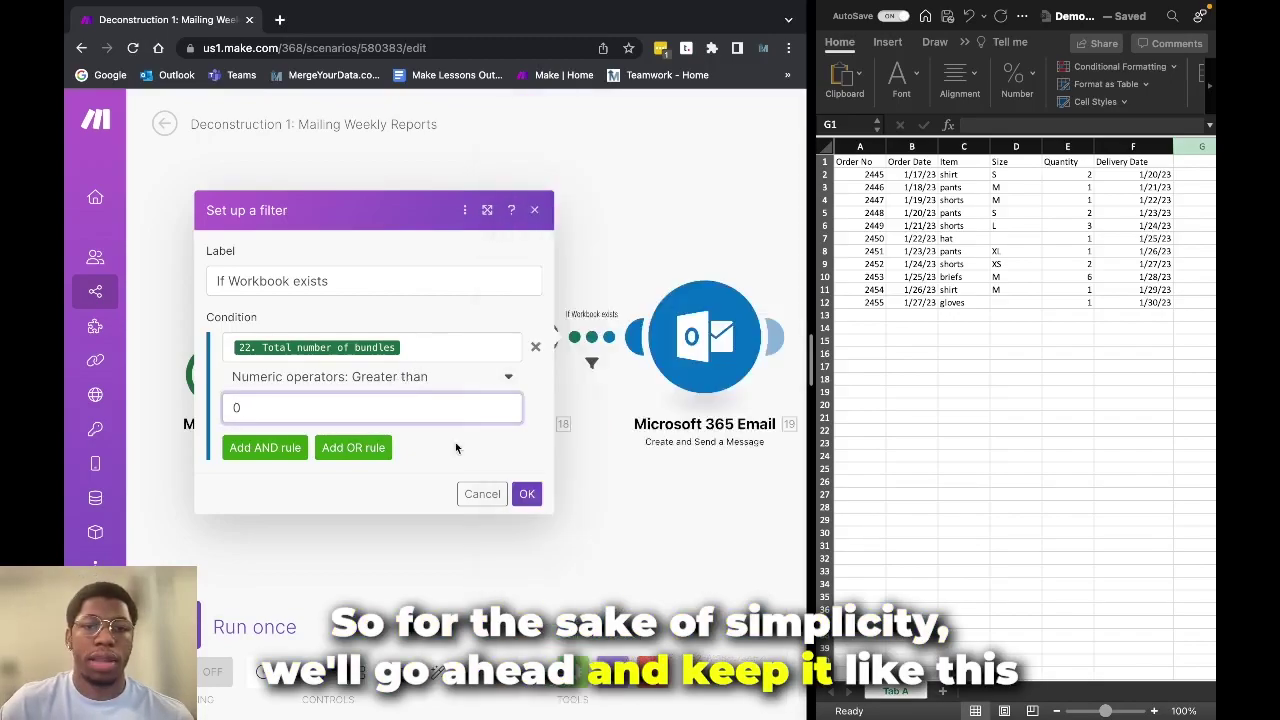
{"action": "left_click", "coordinate": [521, 487]}
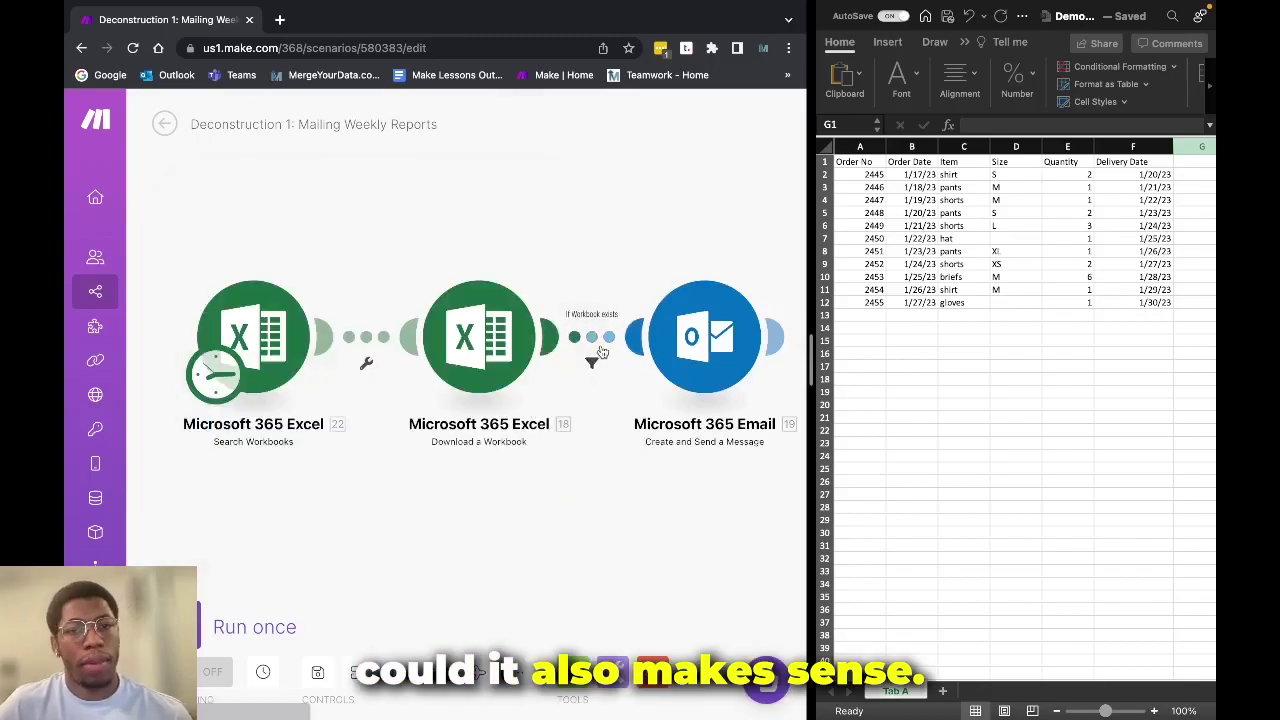
Step: Review the subject, body, recipient and attachment settings of the Create and Send a Message module
{"action": "left_click", "coordinate": [695, 364]}
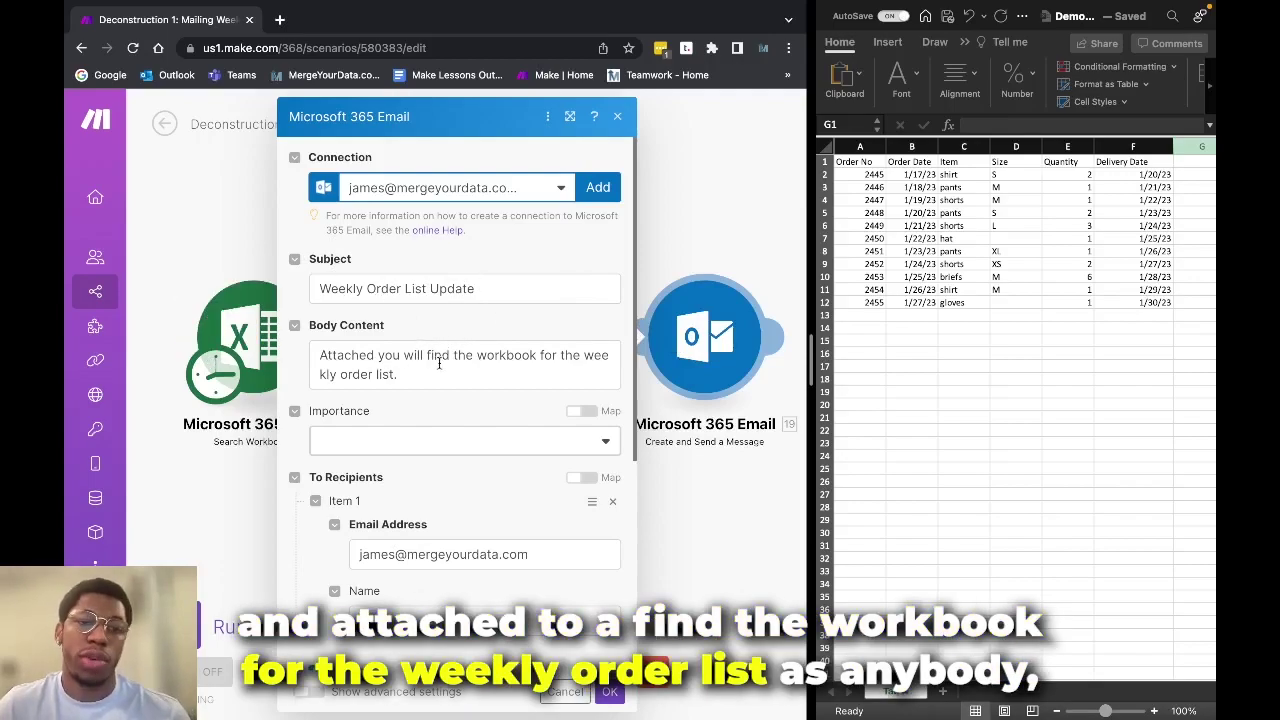
{"action": "scroll", "coordinate": [418, 388], "scroll_direction": "down", "scroll_amount": 2}
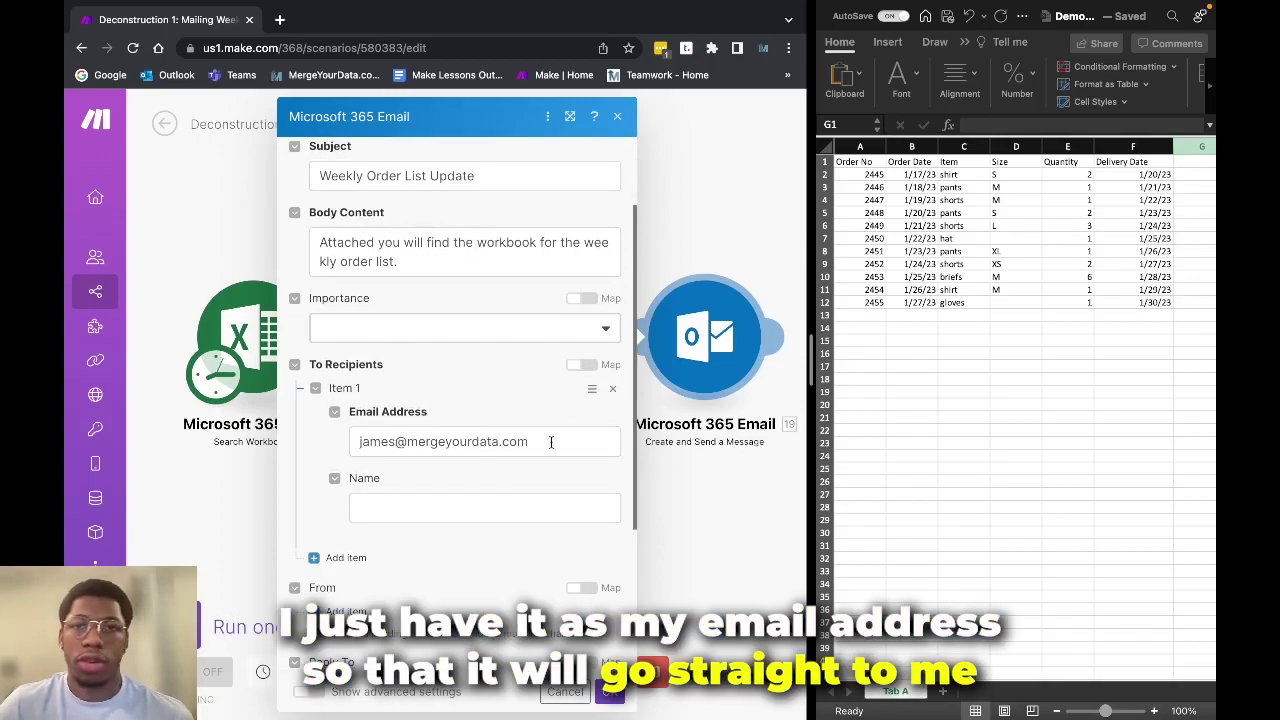
{"action": "scroll", "coordinate": [500, 445], "scroll_direction": "down", "scroll_amount": 2}
{"action": "scroll", "coordinate": [516, 543], "scroll_direction": "down", "scroll_amount": 2}
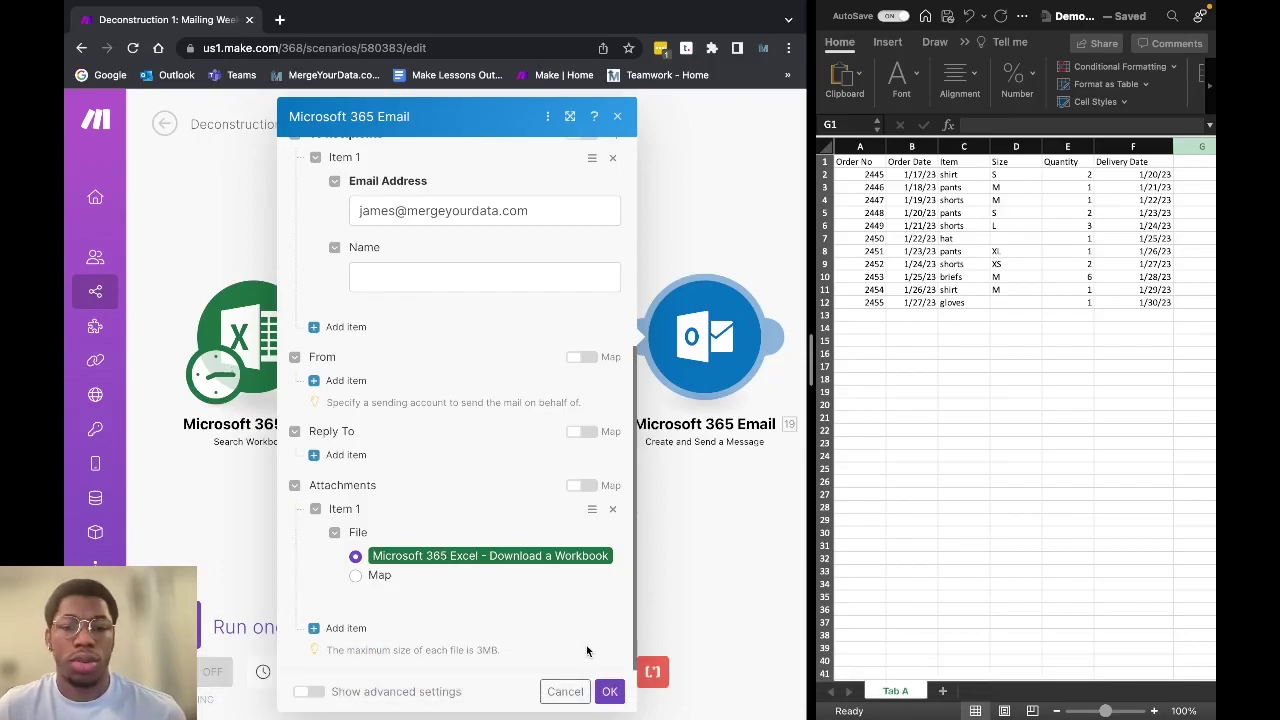
{"action": "left_click", "coordinate": [605, 691]}
Step: Run the scenario once and open the Outlook mailbox in a new browser tab
{"action": "left_click", "coordinate": [245, 624]}
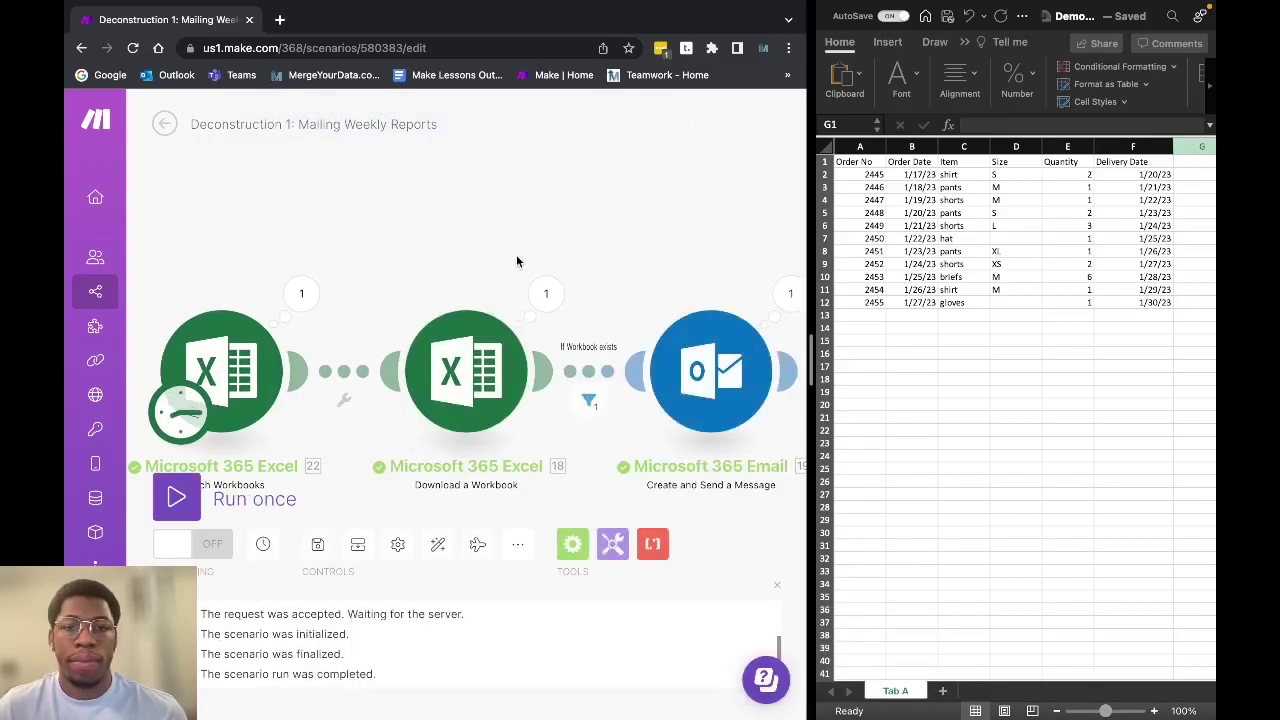
{"action": "scroll", "coordinate": [478, 223], "scroll_direction": "down", "scroll_amount": 2}
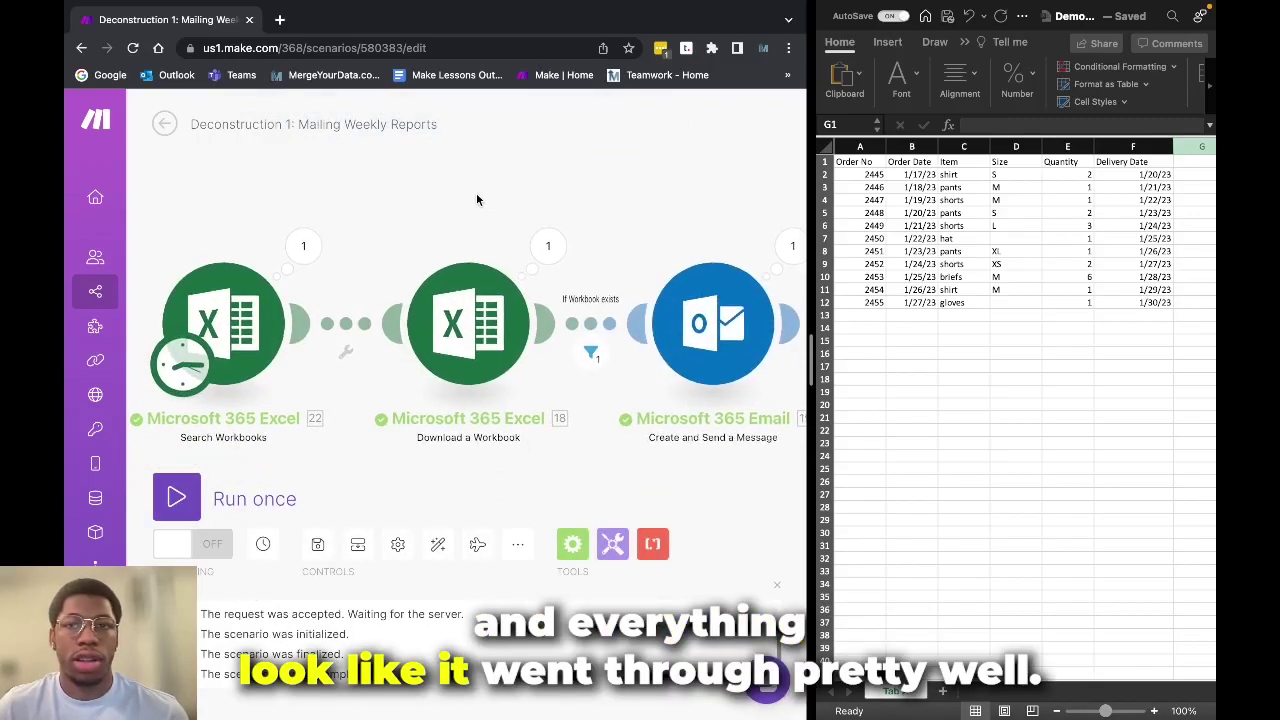
{"action": "left_click", "coordinate": [280, 19]}
{"action": "left_click", "coordinate": [172, 76]}
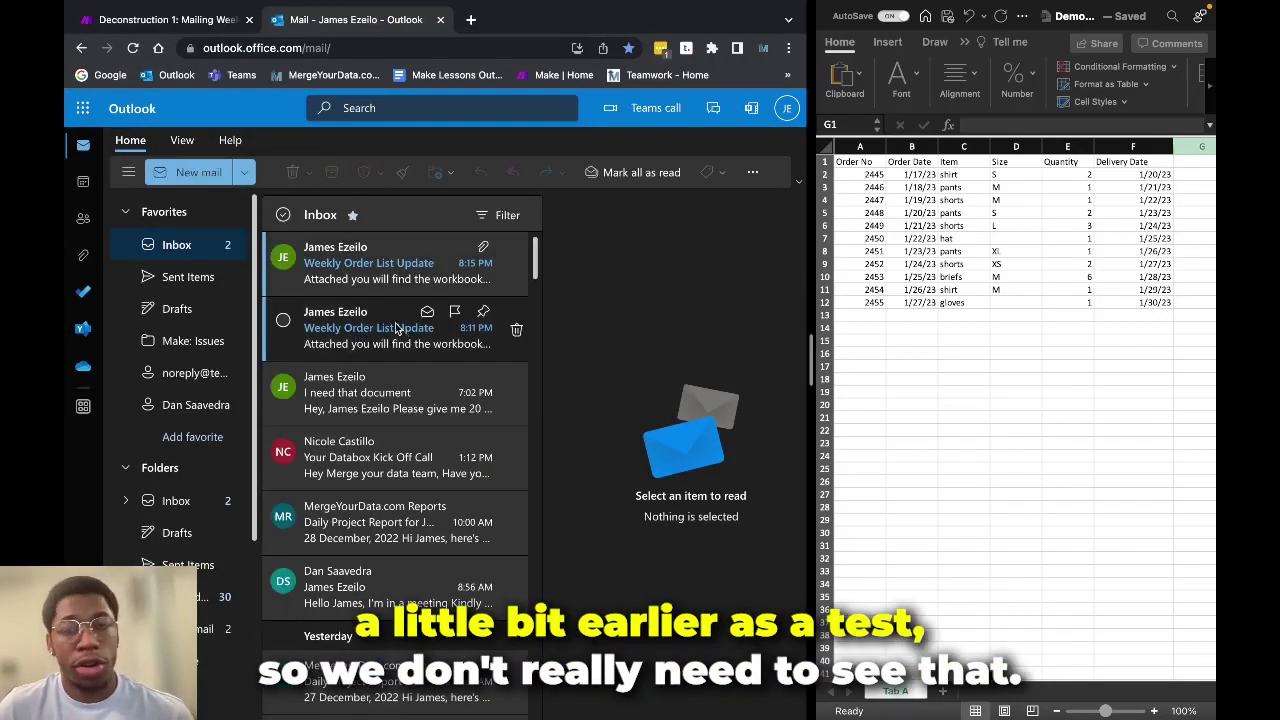
Step: Check the two Weekly Order List Update emails in the inbox and download the newest one's workbook attachment
{"action": "left_click", "coordinate": [305, 328]}
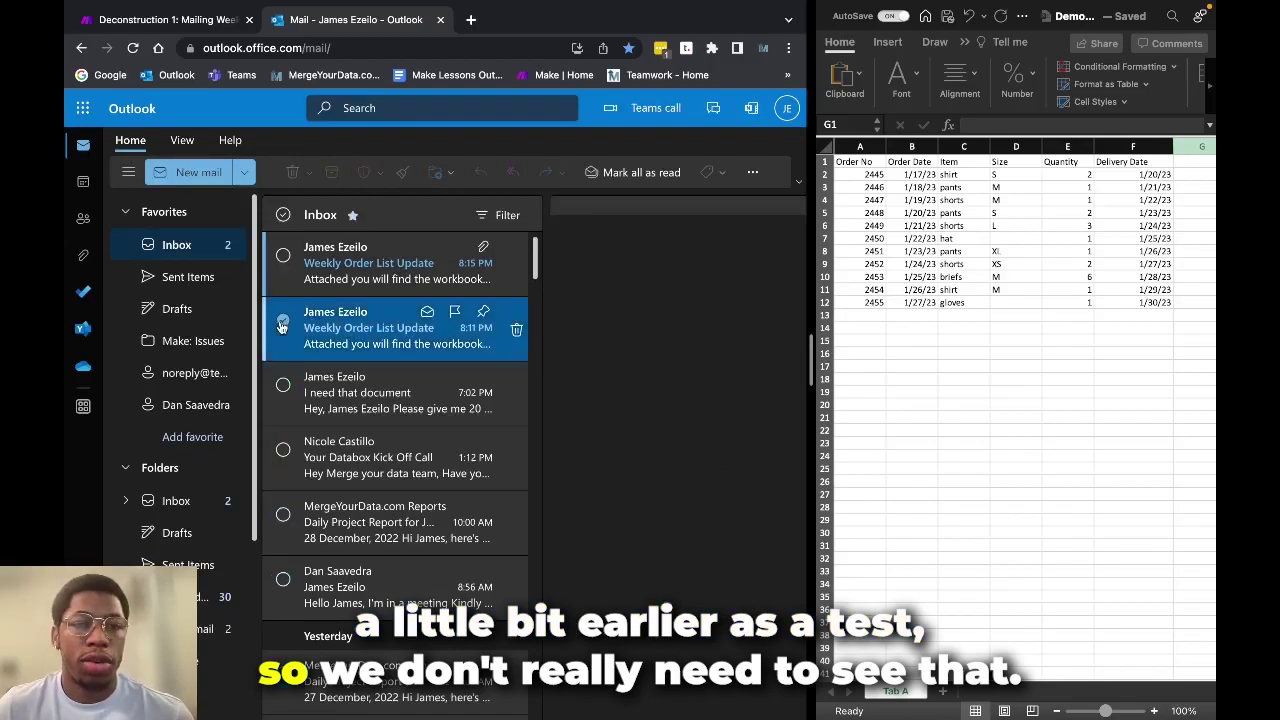
{"action": "left_click", "coordinate": [361, 333]}
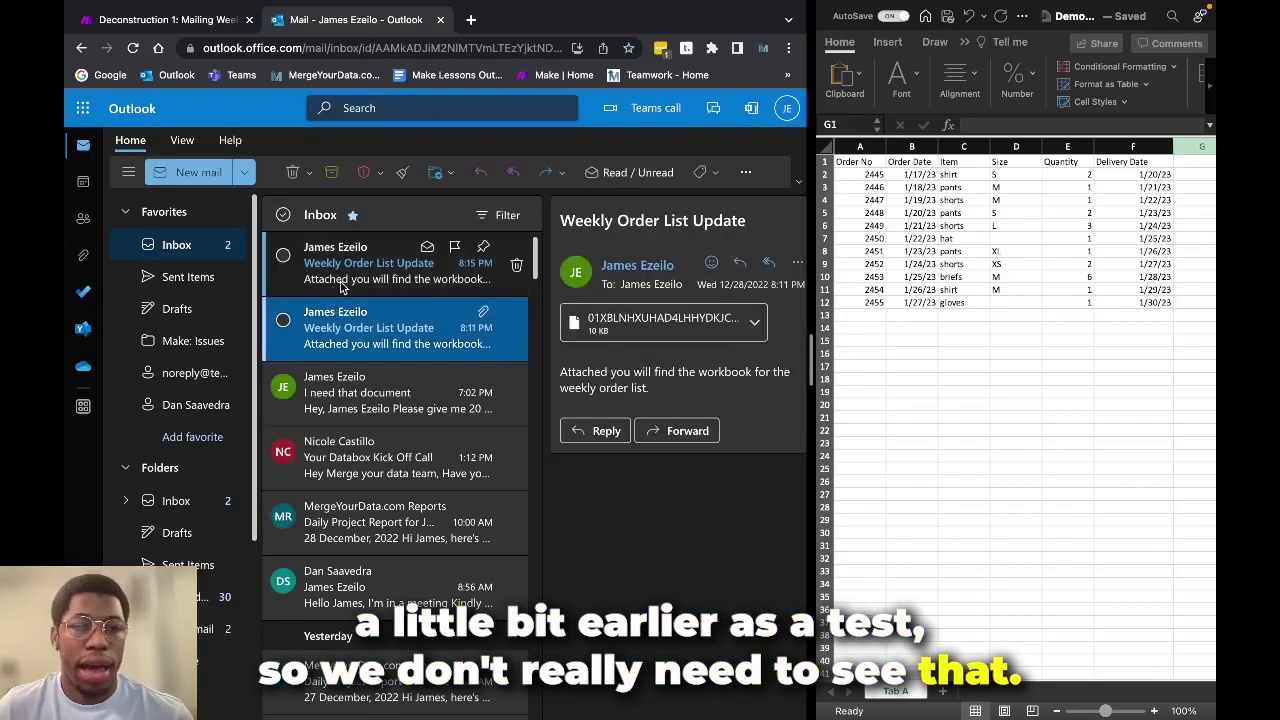
{"action": "left_click", "coordinate": [418, 285]}
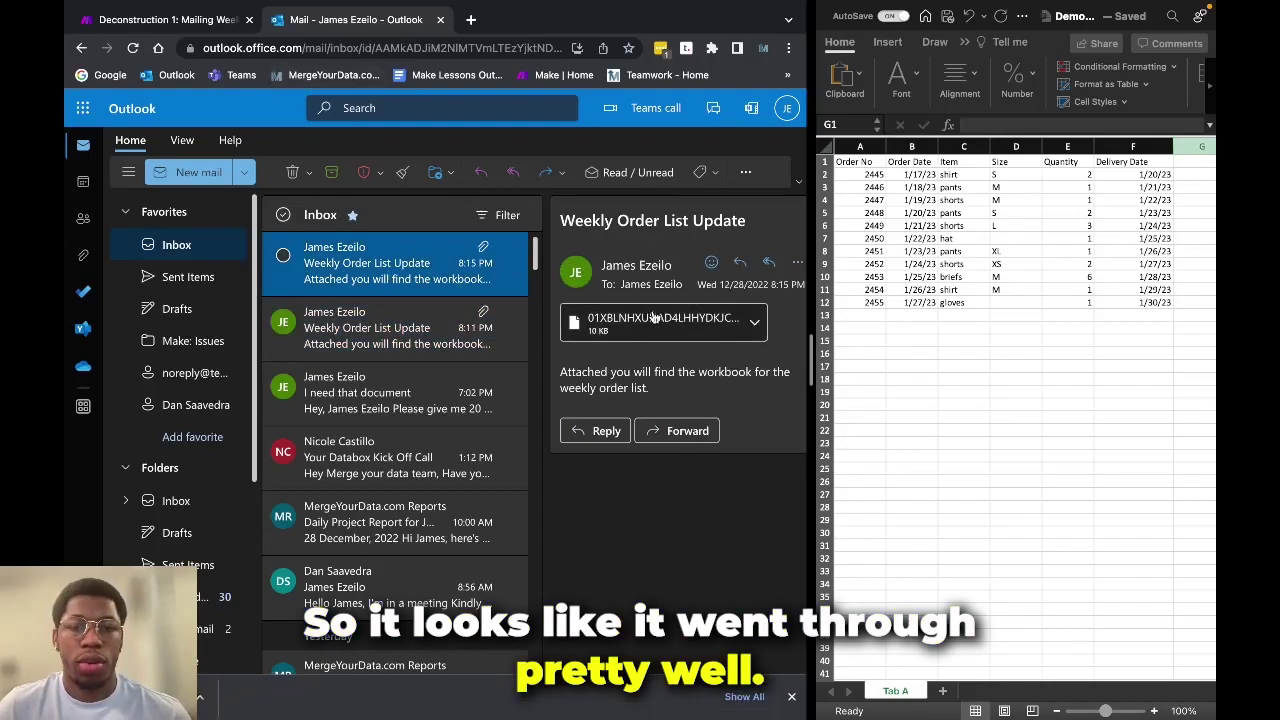
{"action": "left_click", "coordinate": [653, 316]}
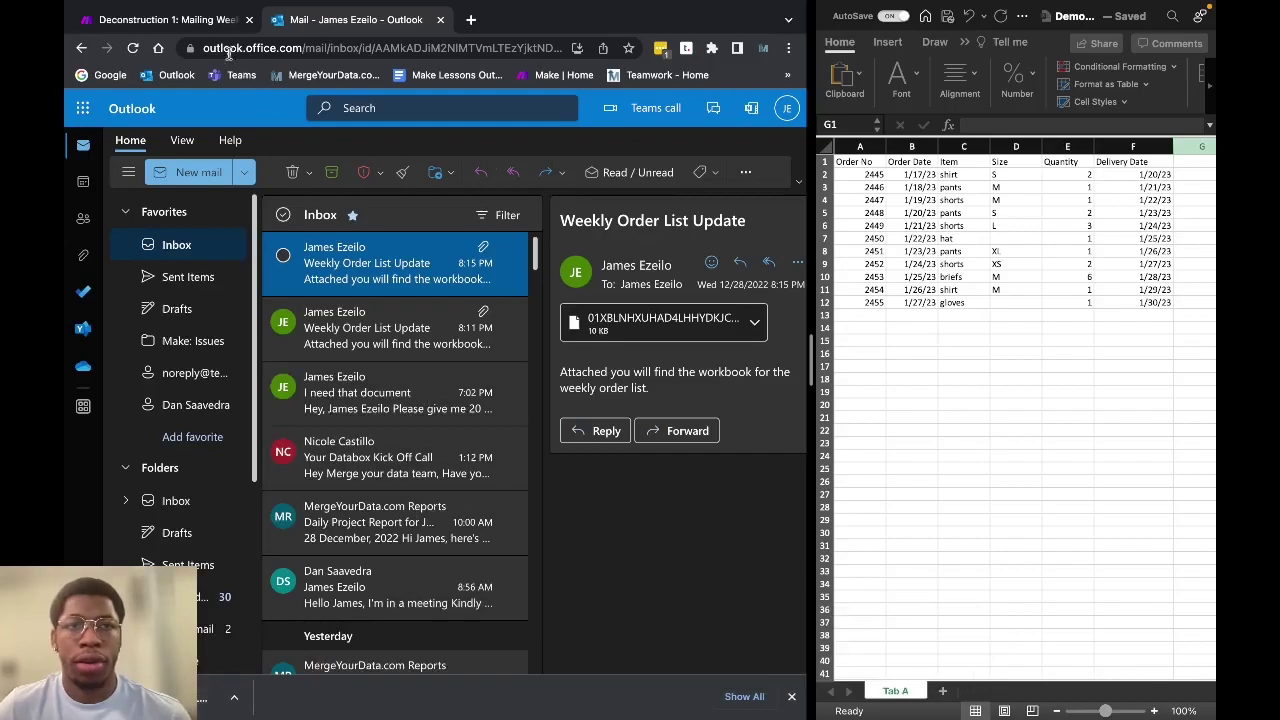
Step: Switch back to the Make scenario and inspect the Search Workbooks module's input and output bundles from the run
{"action": "left_click", "coordinate": [168, 19]}
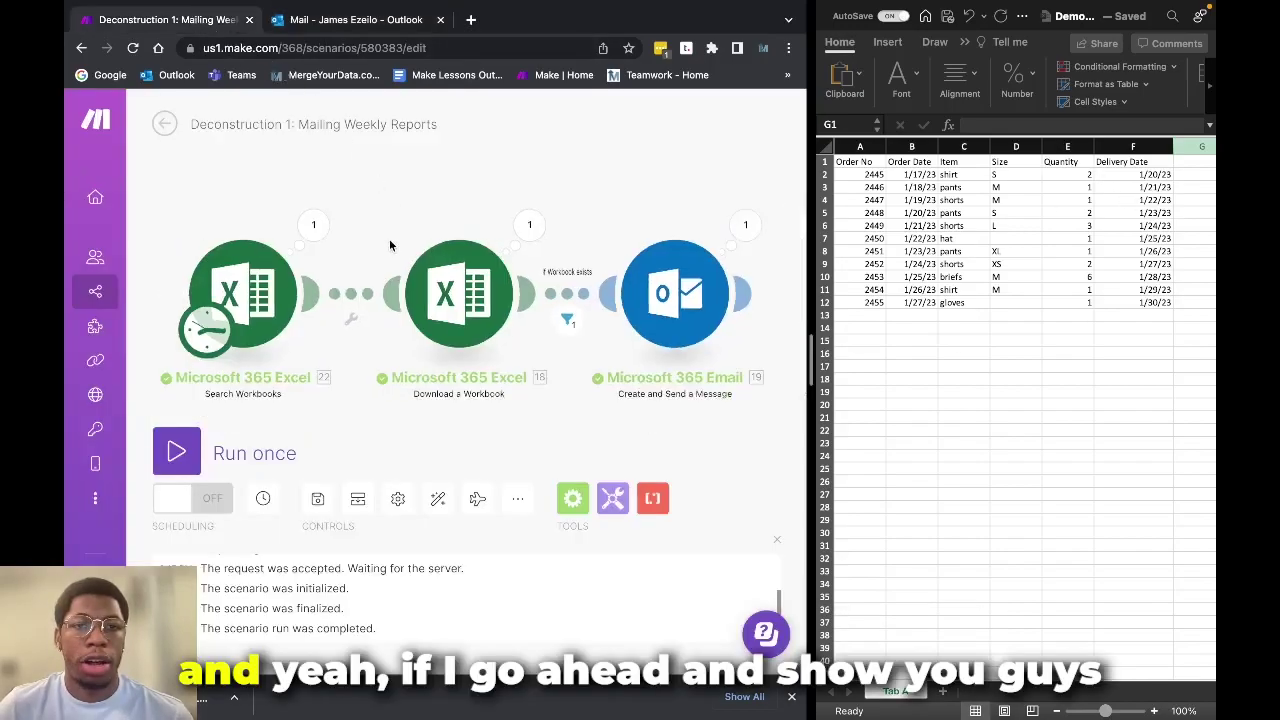
{"action": "left_click", "coordinate": [313, 225]}
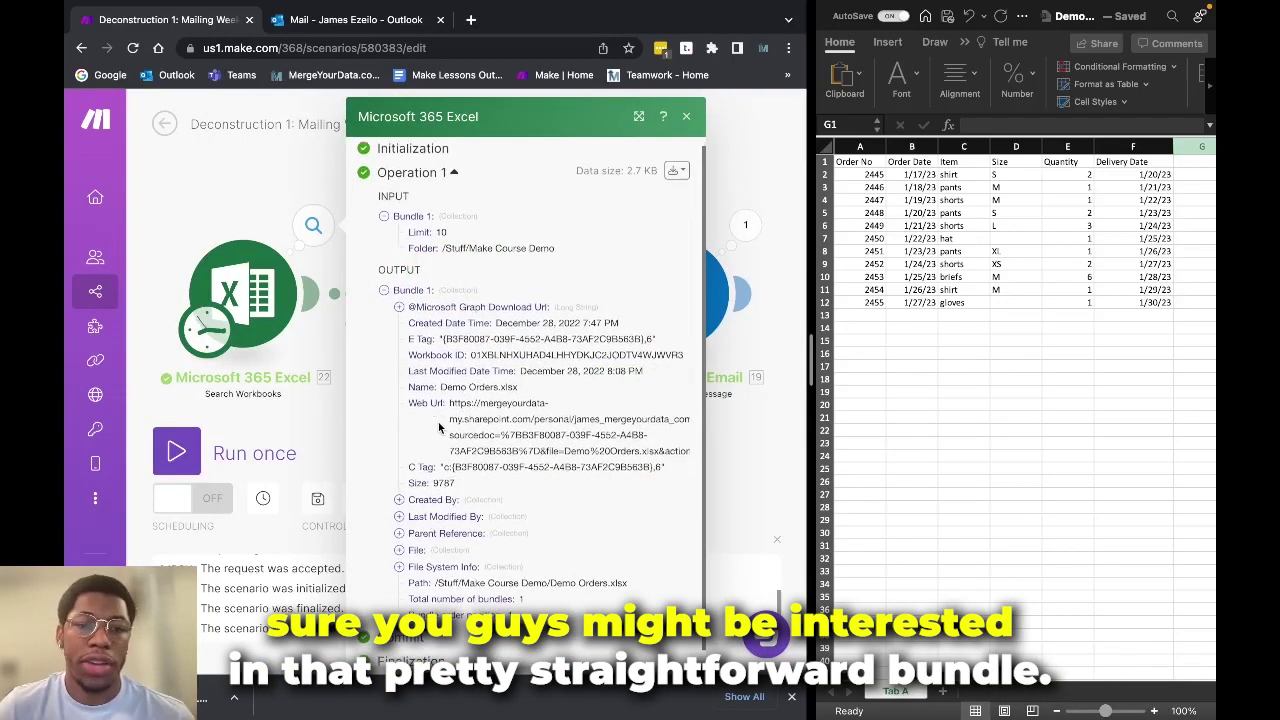
{"action": "scroll", "coordinate": [438, 427], "scroll_direction": "down", "scroll_amount": 1}
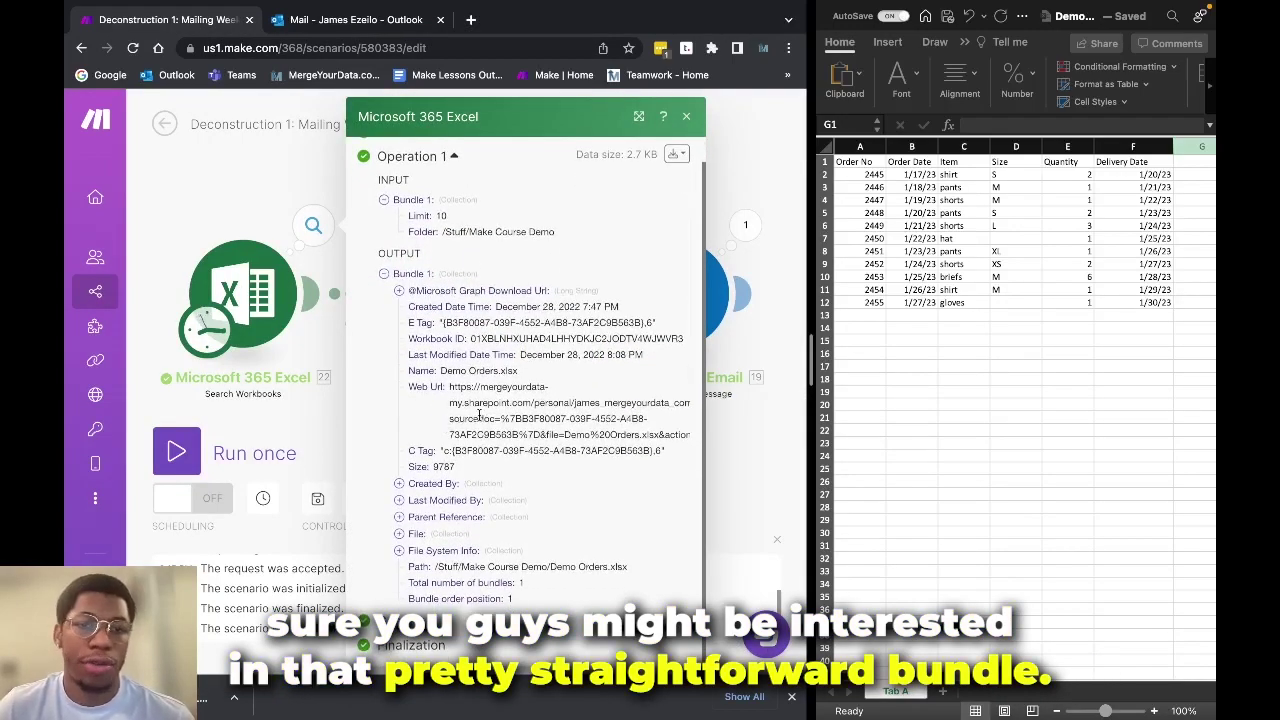
Step: Finish reviewing the Search Workbooks module's output bundle and close its run details
{"action": "scroll", "coordinate": [465, 302], "scroll_direction": "up", "scroll_amount": 1}
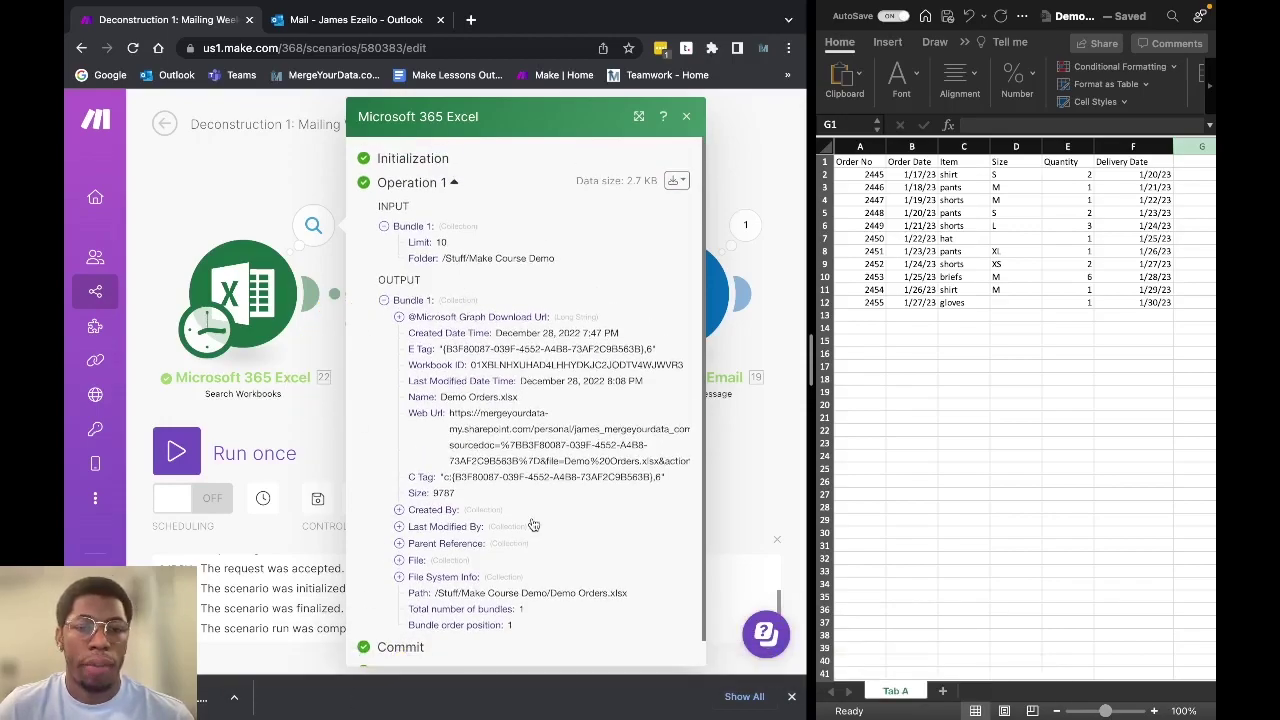
{"action": "left_click", "coordinate": [686, 116]}
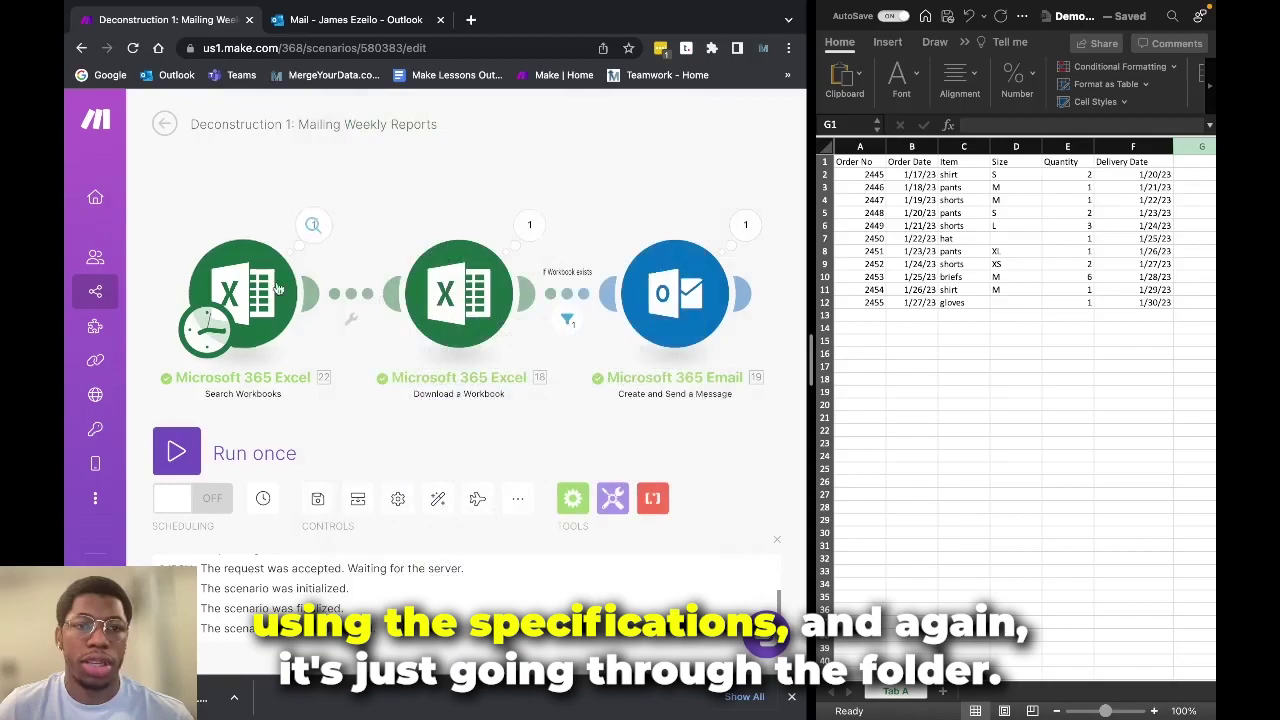
Step: Try adding a filter to the Search Workbooks module with Name Equals "Whatever"
{"action": "left_click", "coordinate": [279, 289]}
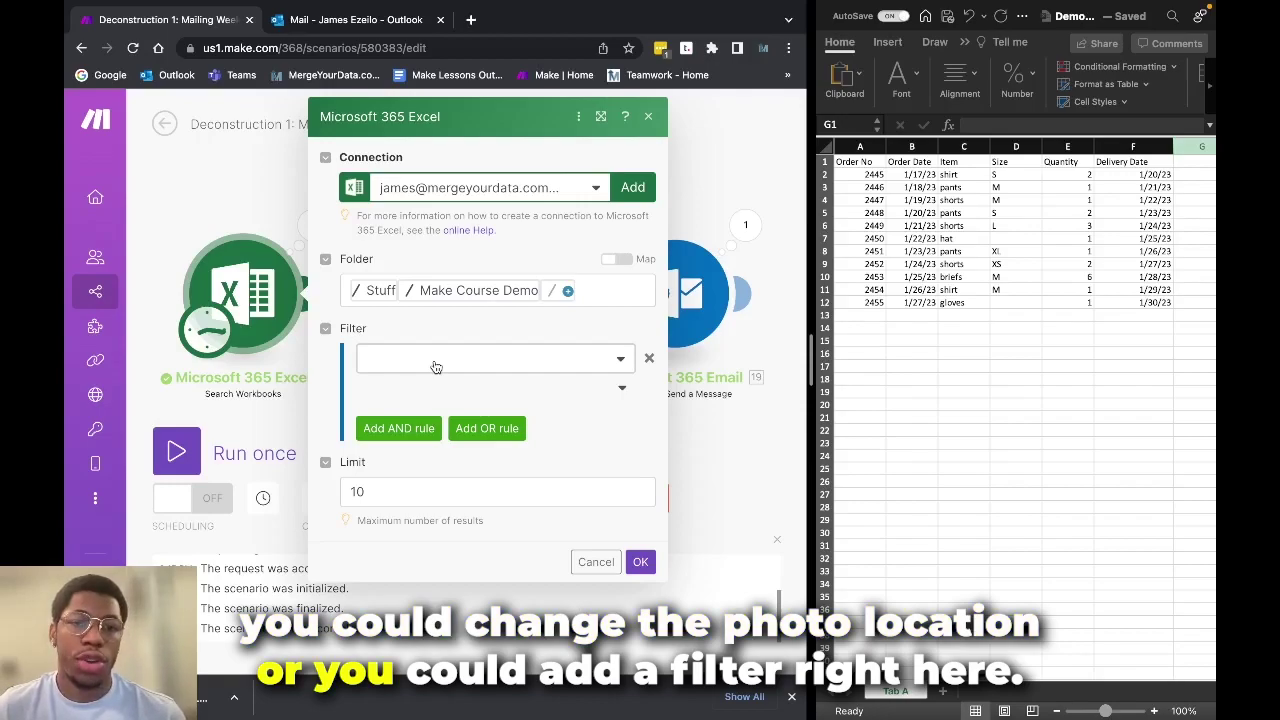
{"action": "left_click", "coordinate": [326, 330]}
{"action": "left_click", "coordinate": [326, 339]}
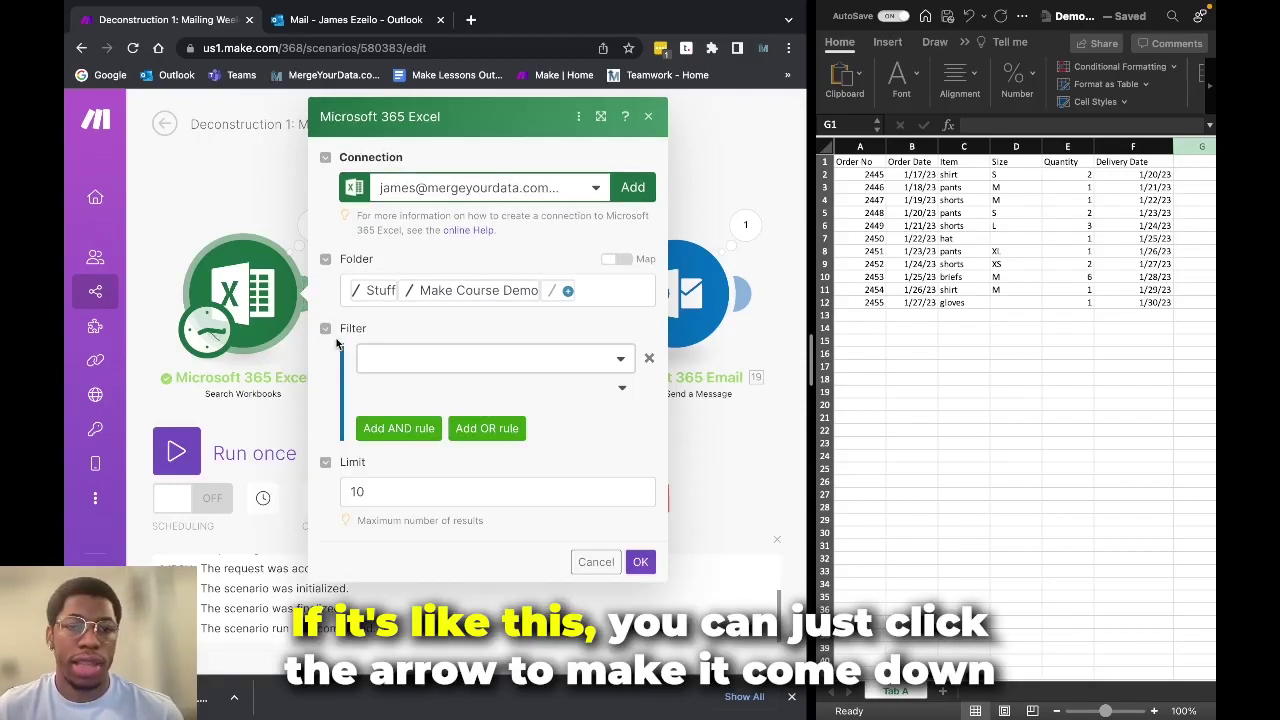
{"action": "left_click", "coordinate": [395, 358]}
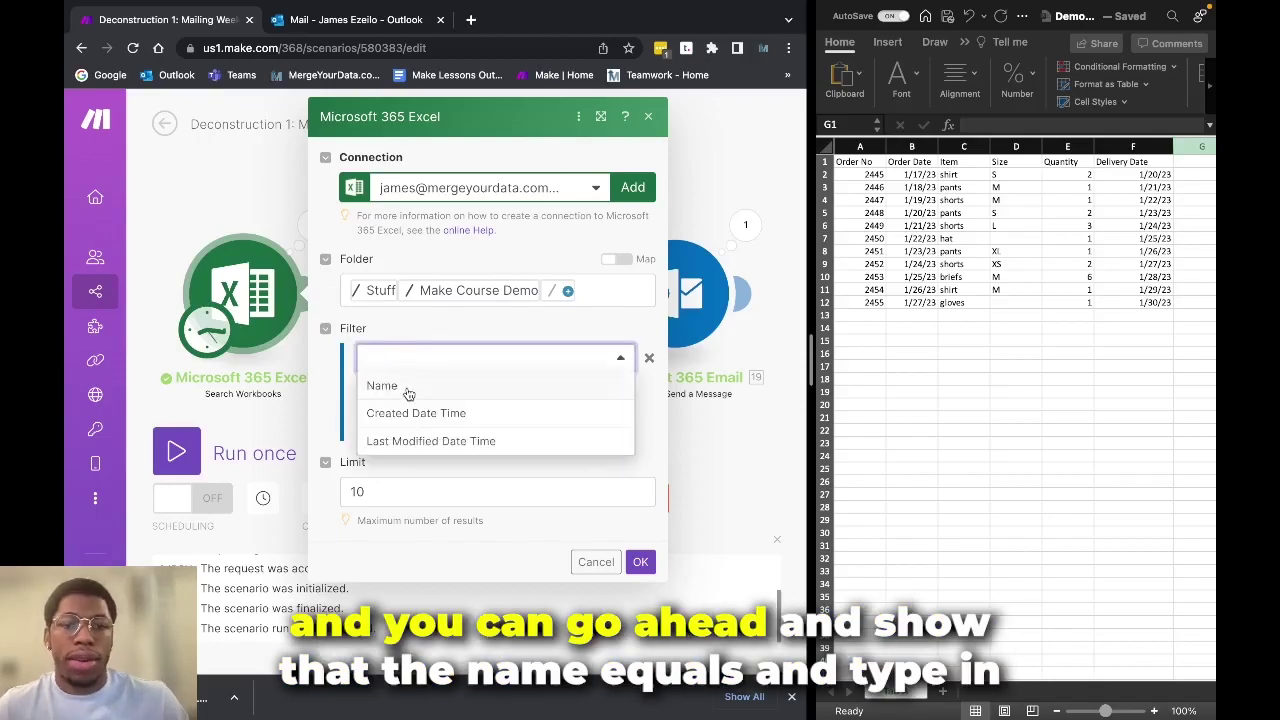
{"action": "left_click", "coordinate": [404, 387]}
{"action": "left_click", "coordinate": [426, 389]}
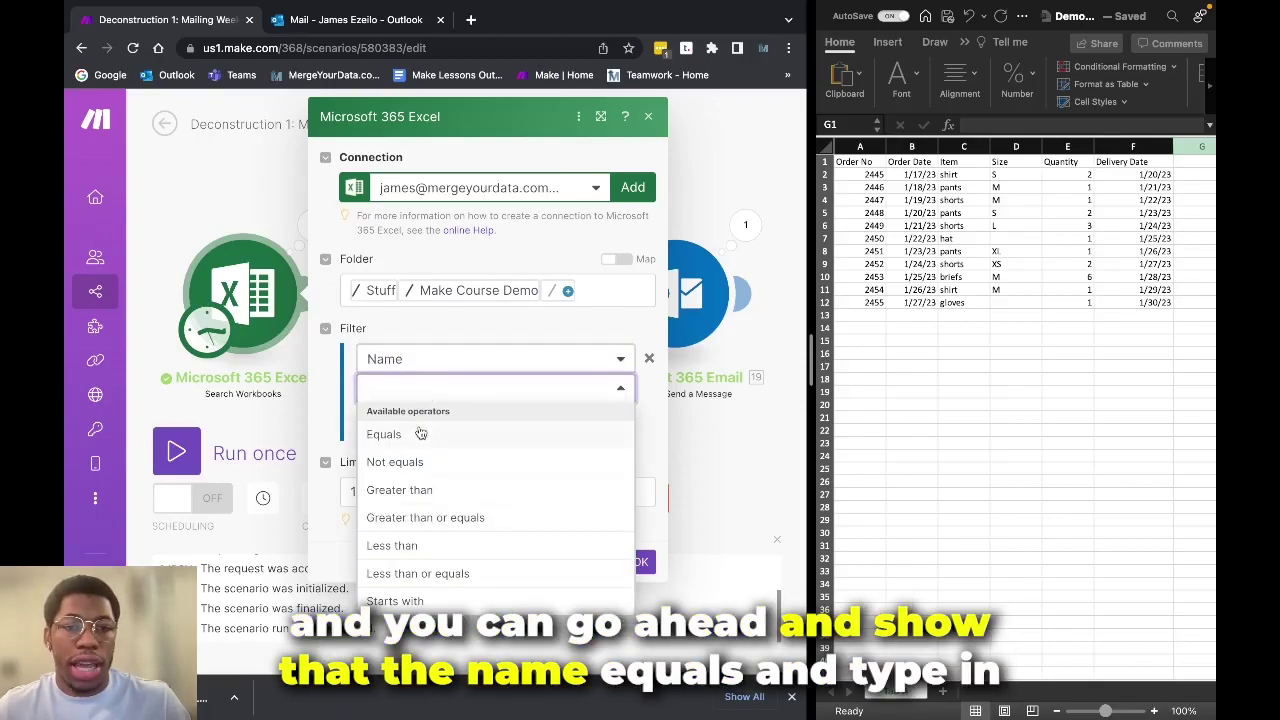
{"action": "left_click", "coordinate": [421, 434]}
{"action": "left_click", "coordinate": [419, 424]}
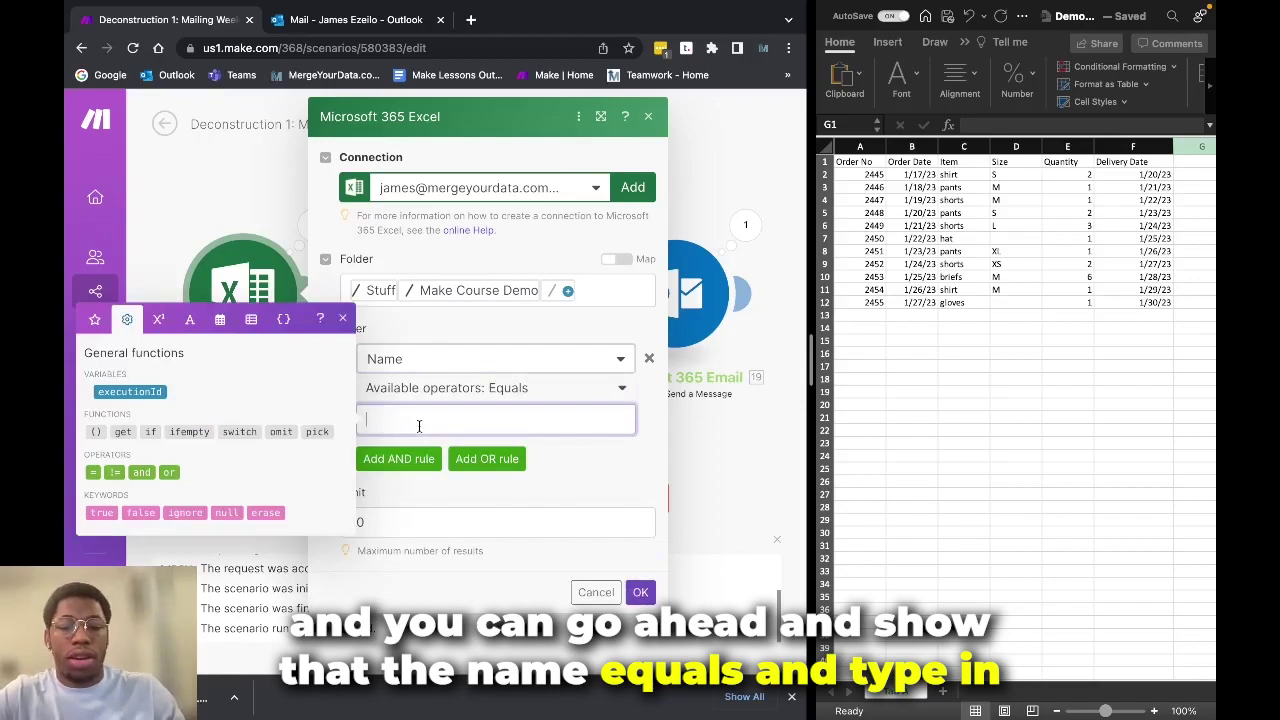
{"action": "type", "text": "Whatev"}
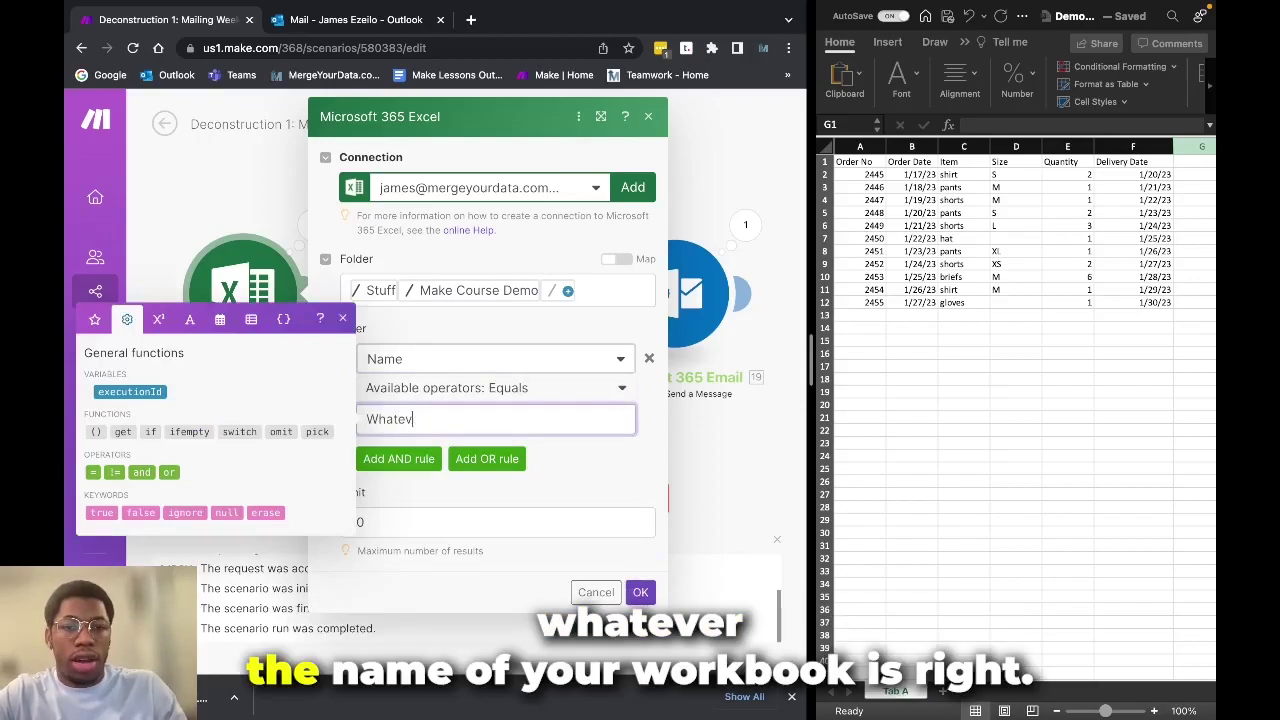
{"action": "type", "text": "er"}
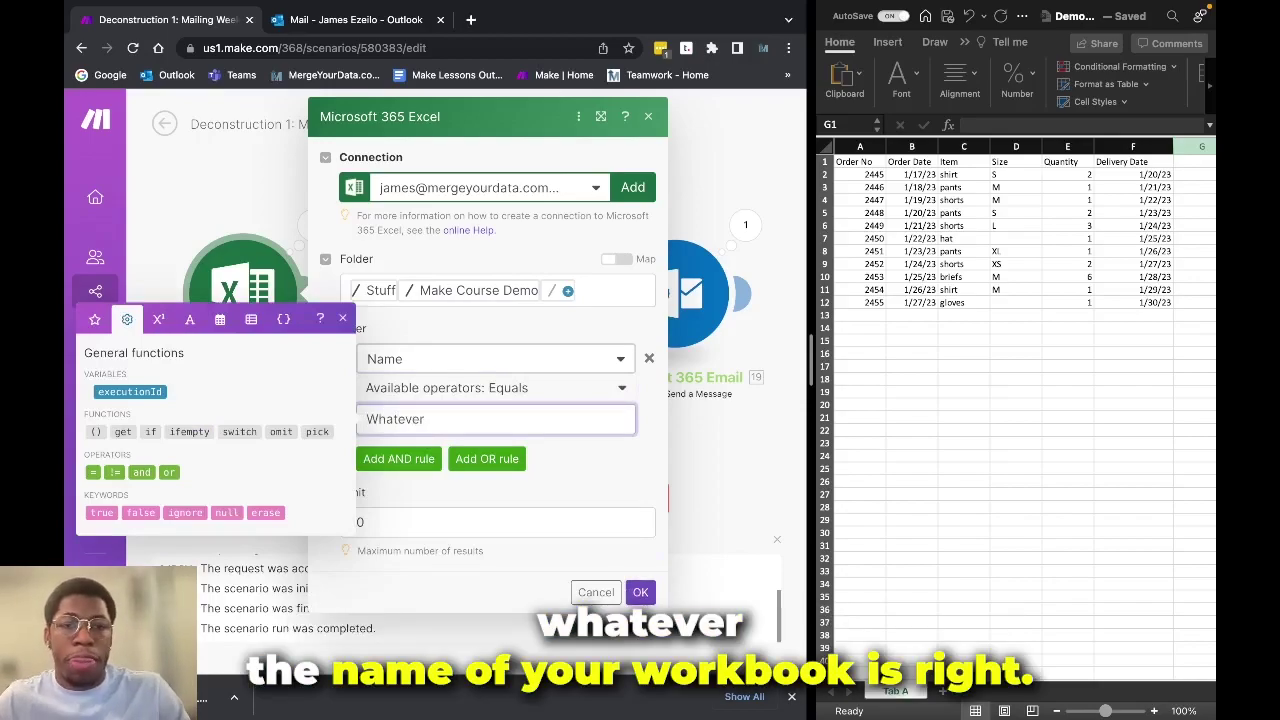
Step: Clear the trial name value, remove the filter rule and cancel the Search Workbooks module's changes
{"action": "double_click", "coordinate": [419, 425]}
{"action": "key", "text": "BackSpace"}
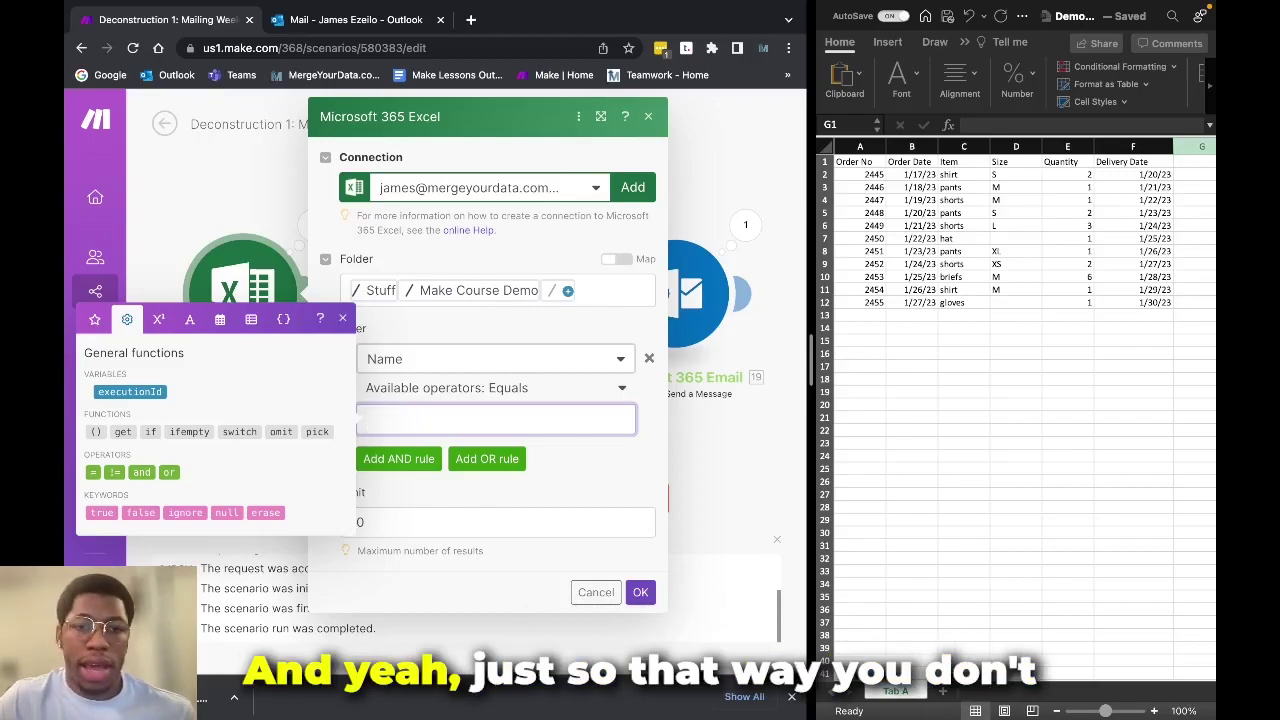
{"action": "left_click", "coordinate": [649, 359]}
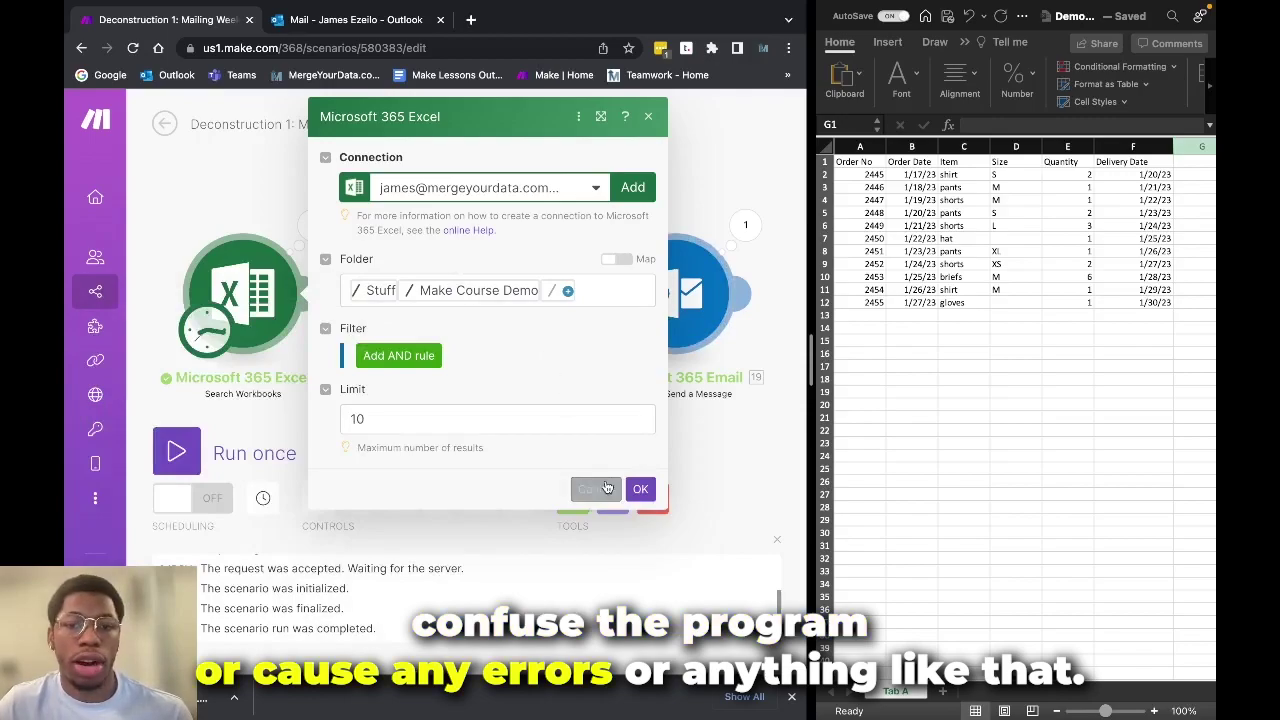
{"action": "left_click", "coordinate": [596, 489]}
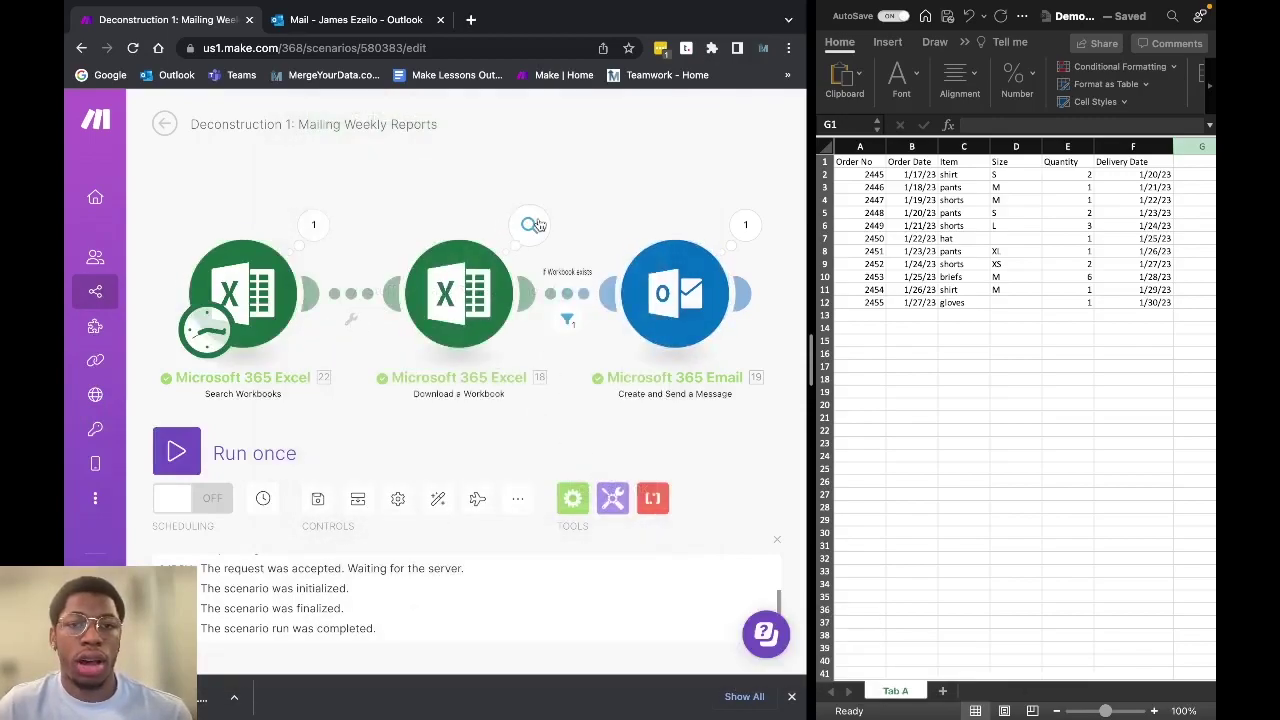
Step: Inspect the Download a Workbook module's run bundles, including the binary file data, and close the details
{"action": "left_click", "coordinate": [529, 225]}
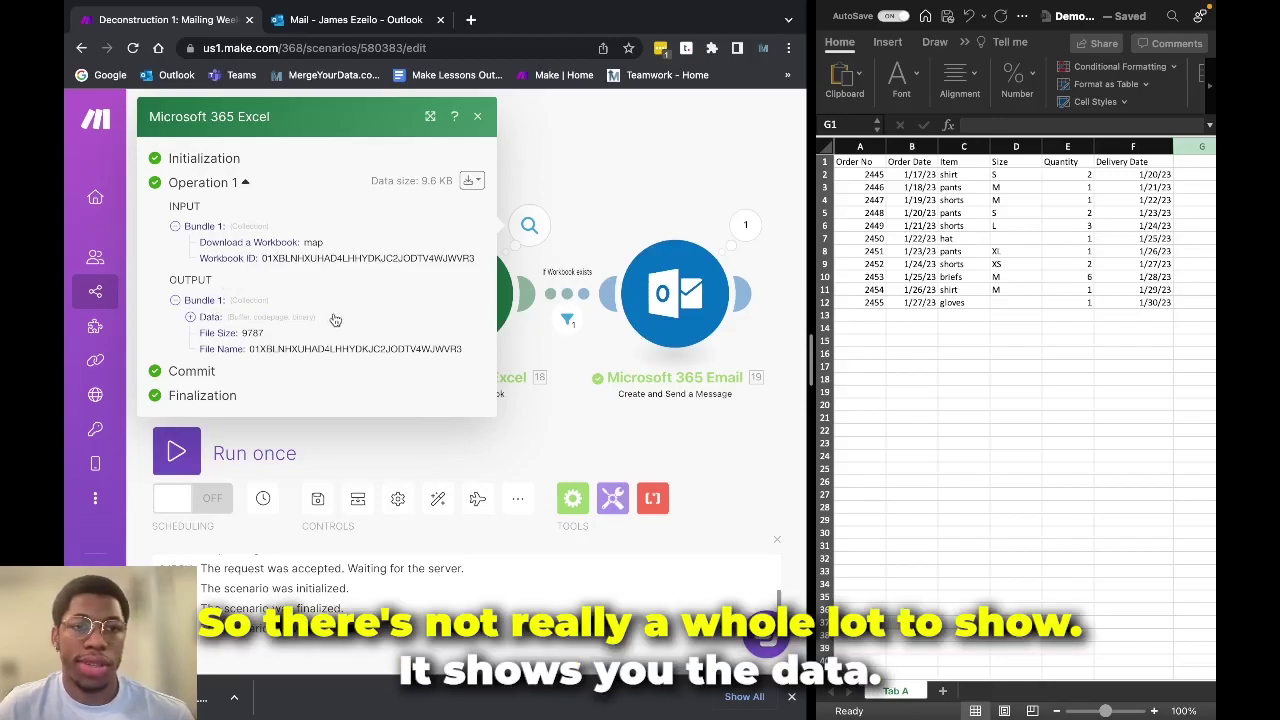
{"action": "left_click", "coordinate": [210, 319]}
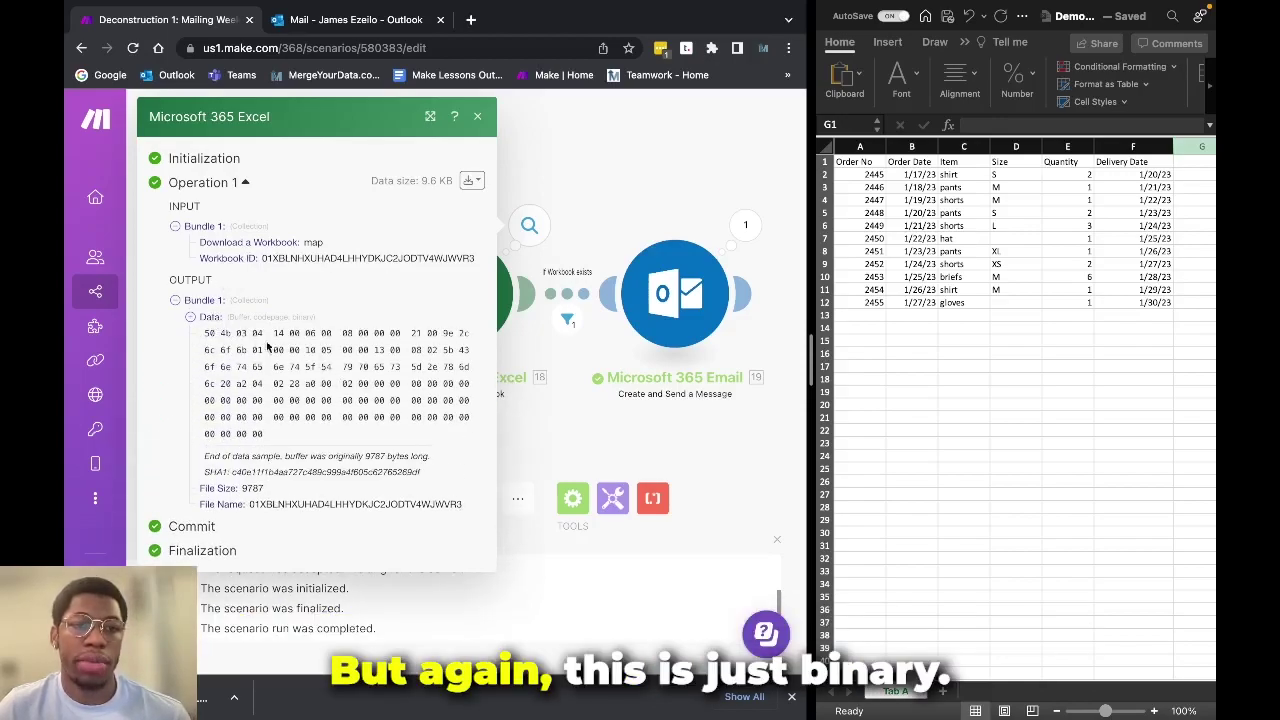
{"action": "left_click", "coordinate": [211, 319]}
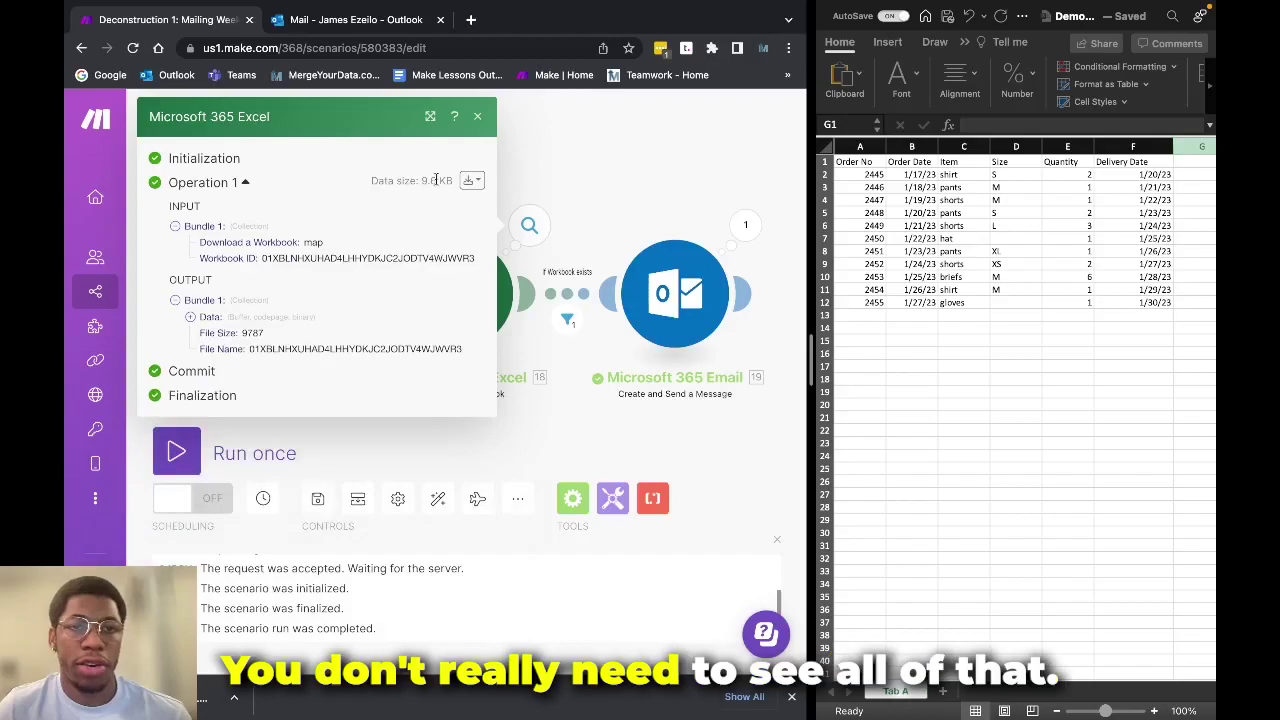
{"action": "left_click", "coordinate": [477, 117]}
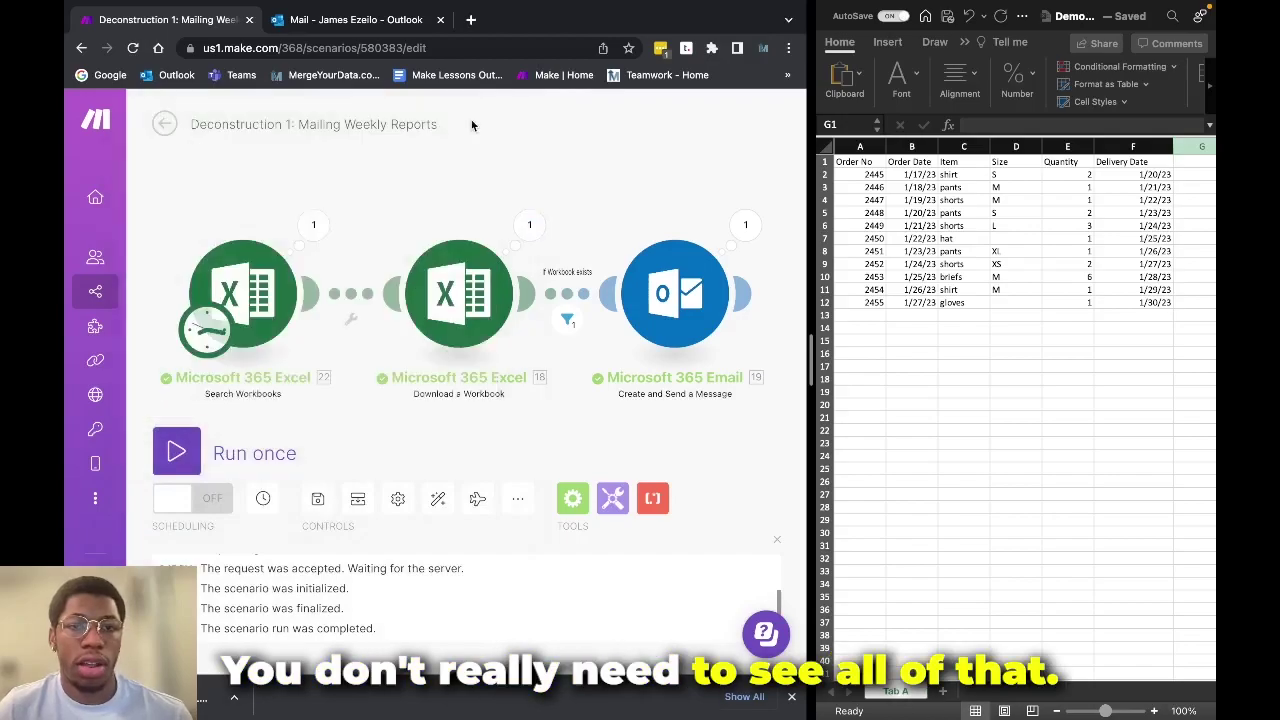
Step: Inspect the Create and Send a Message module's run input, expanding the attachment data and recipient, and close the details
{"action": "left_click", "coordinate": [740, 227]}
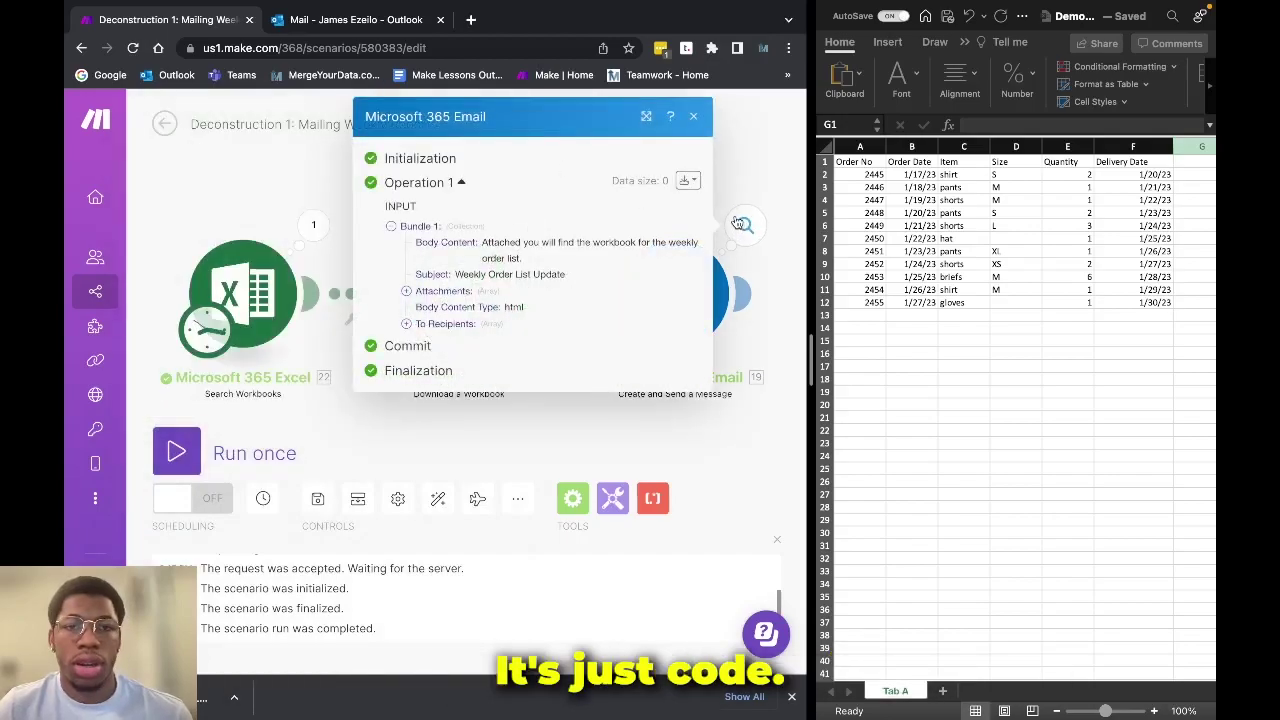
{"action": "left_click", "coordinate": [449, 292]}
{"action": "left_click", "coordinate": [440, 308]}
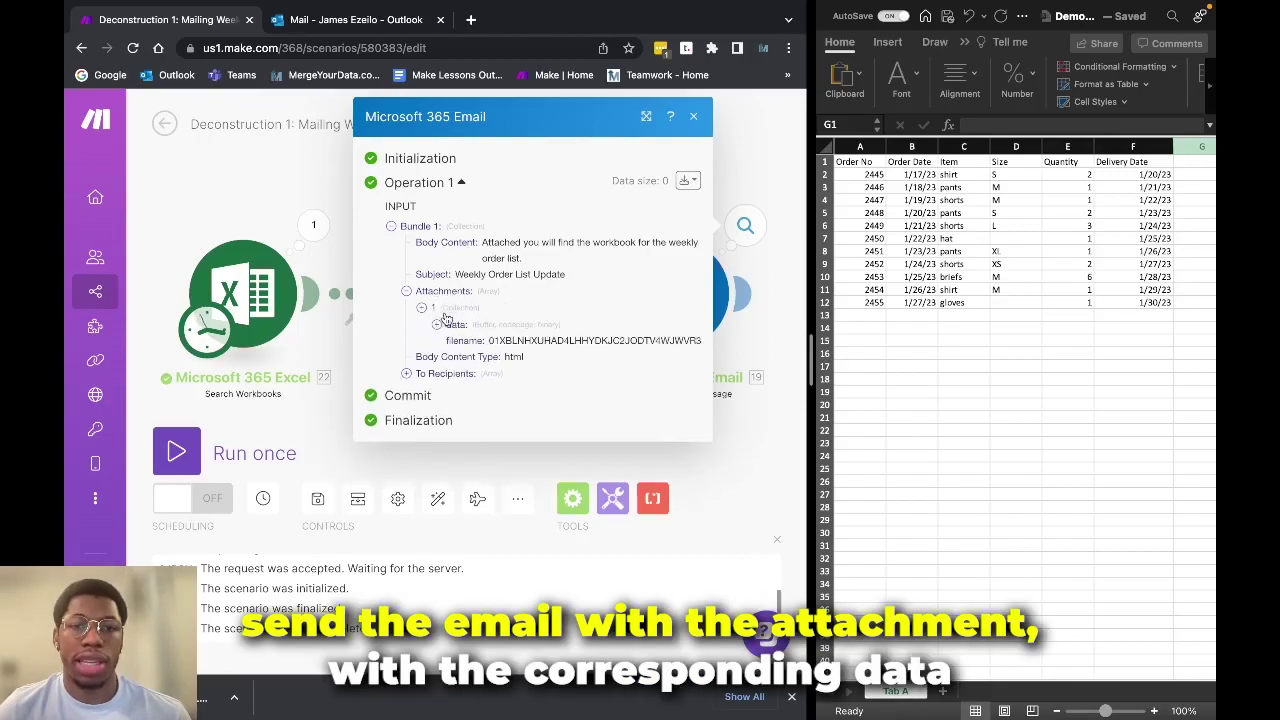
{"action": "left_click", "coordinate": [450, 326]}
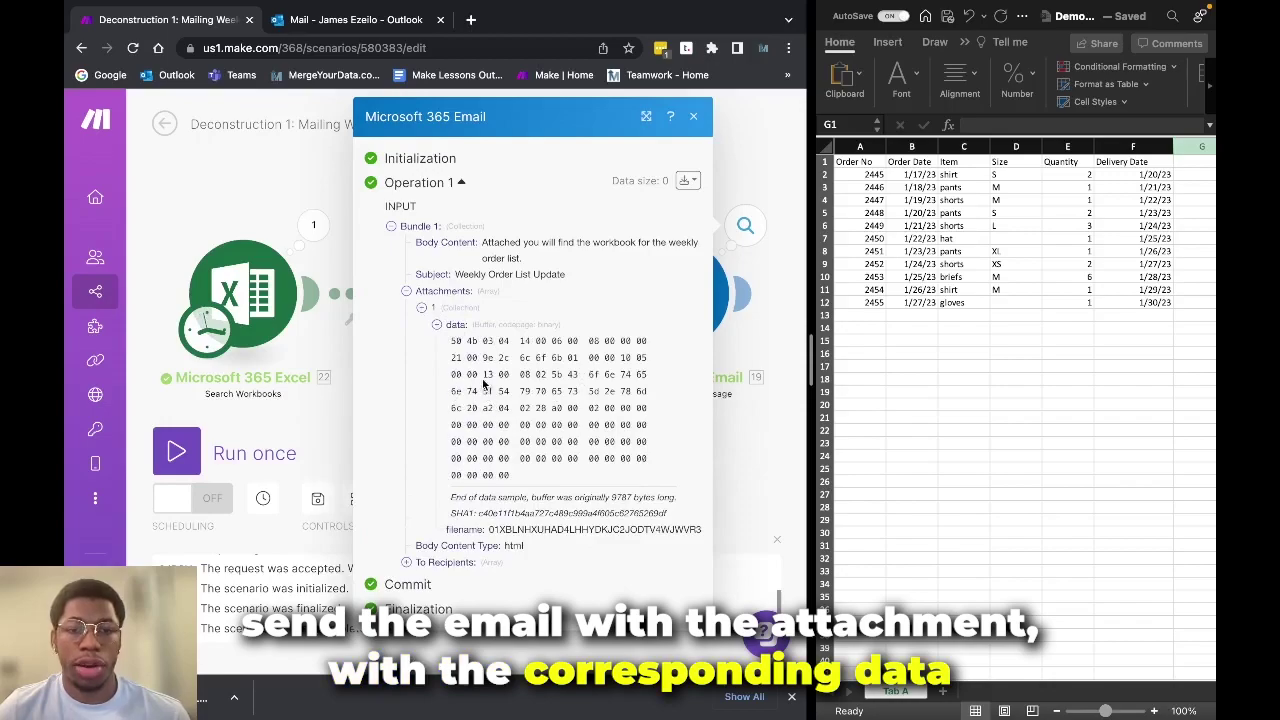
{"action": "left_click", "coordinate": [418, 563]}
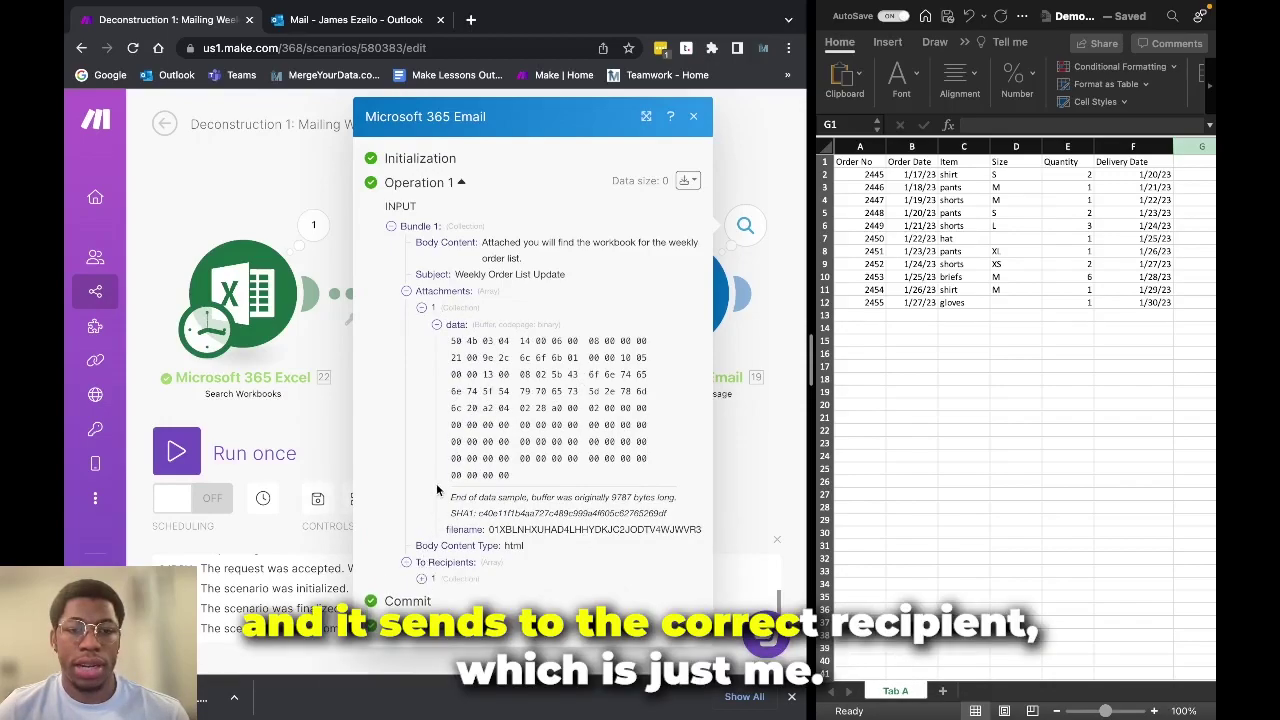
{"action": "left_click", "coordinate": [421, 579]}
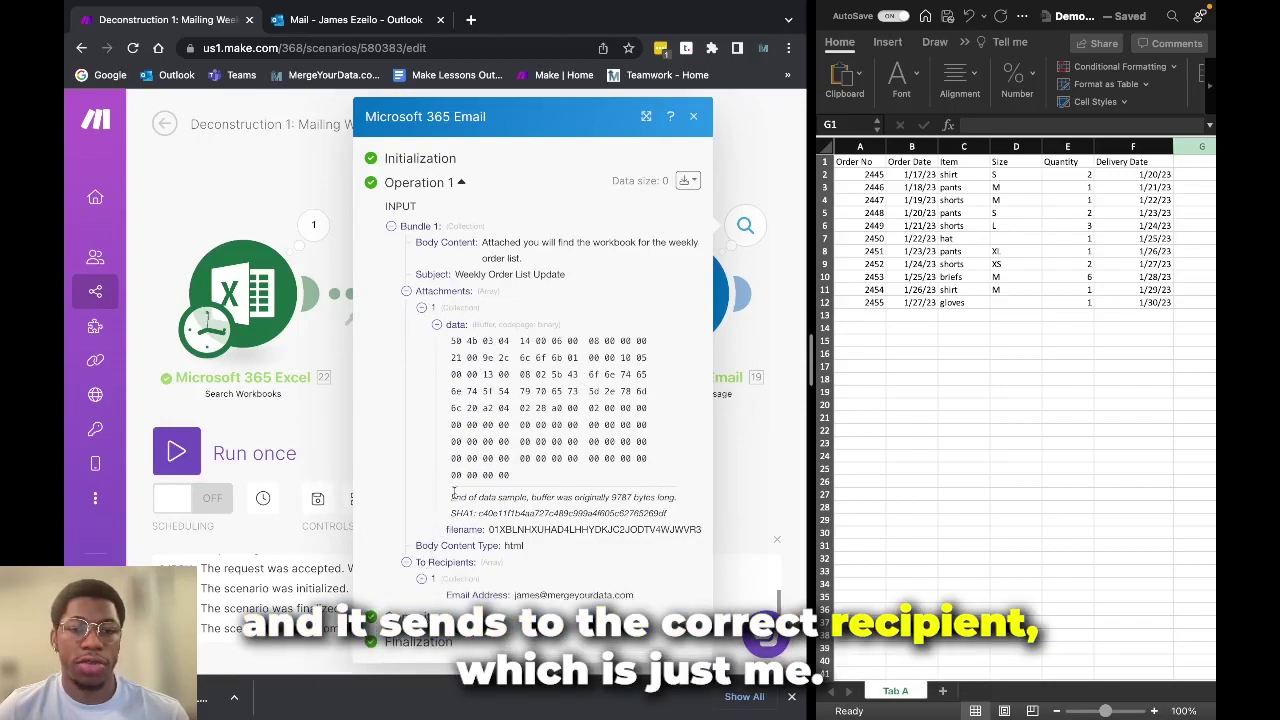
{"action": "left_click", "coordinate": [693, 117]}
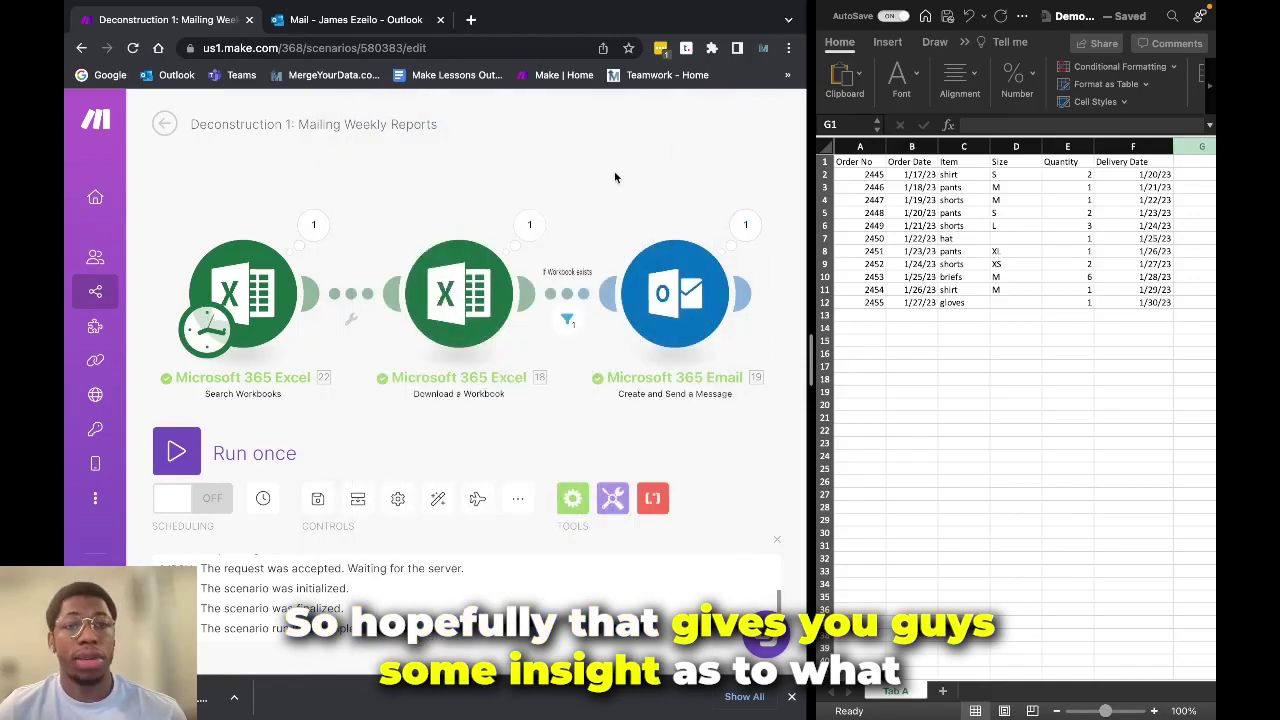